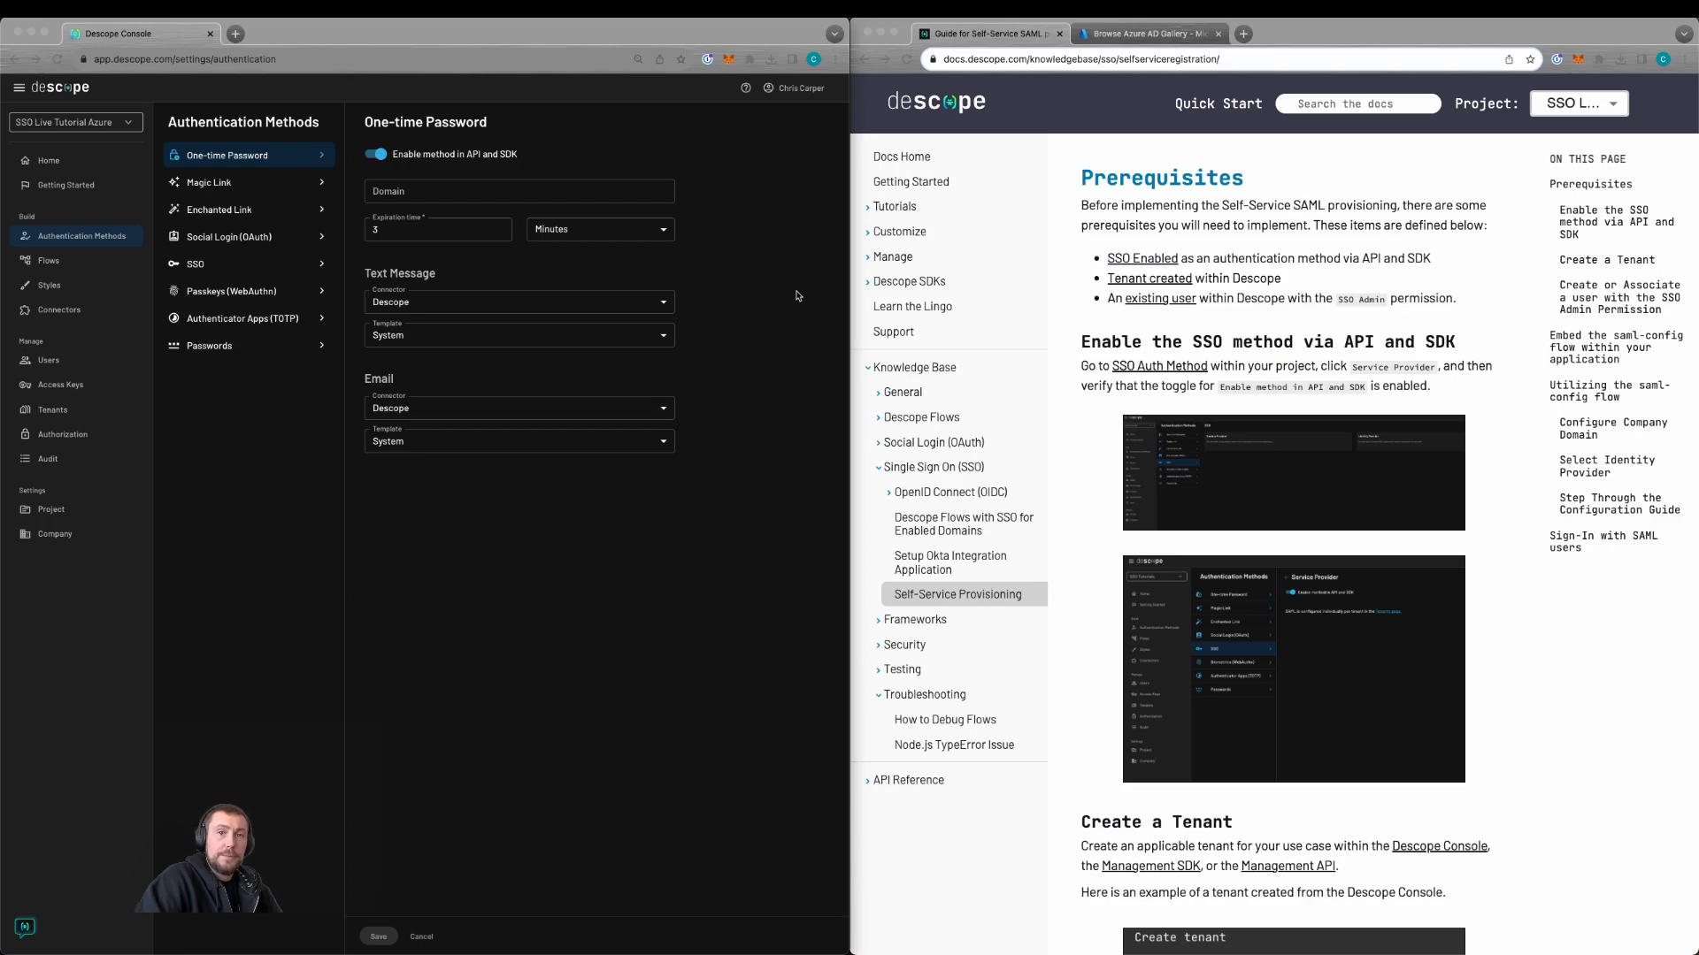
Step: Review the SSO authentication method's Service Provider settings
scroll(1232, 205, "down", 2)
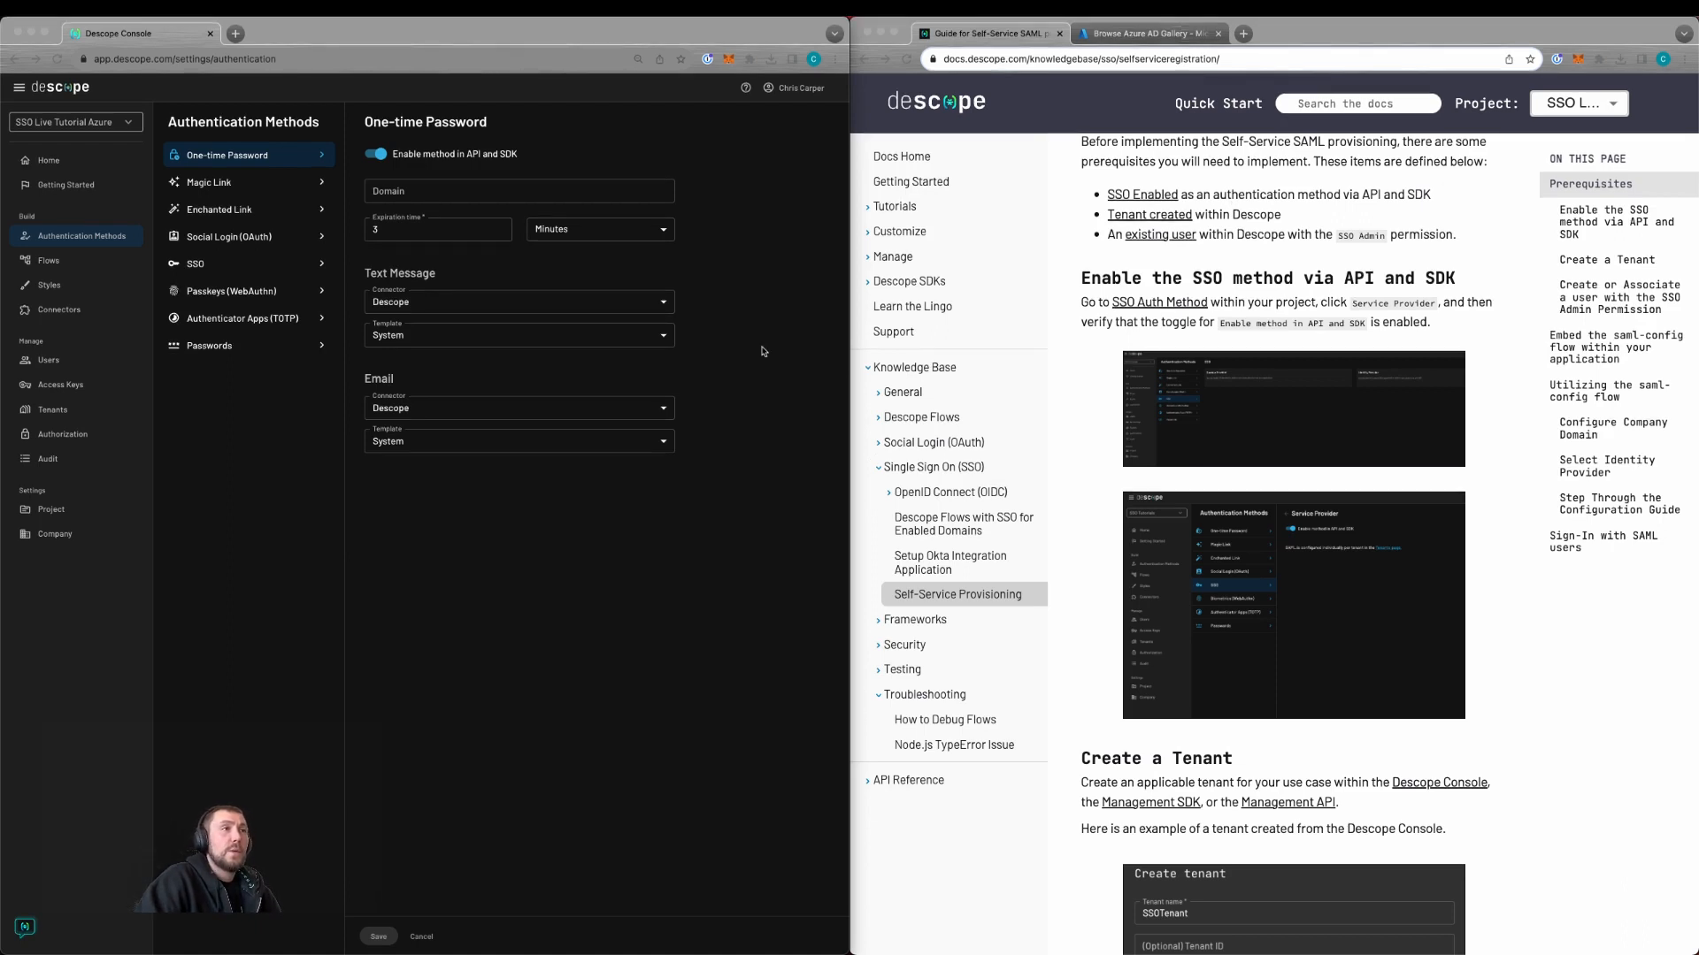
scroll(1090, 261, "up", 2)
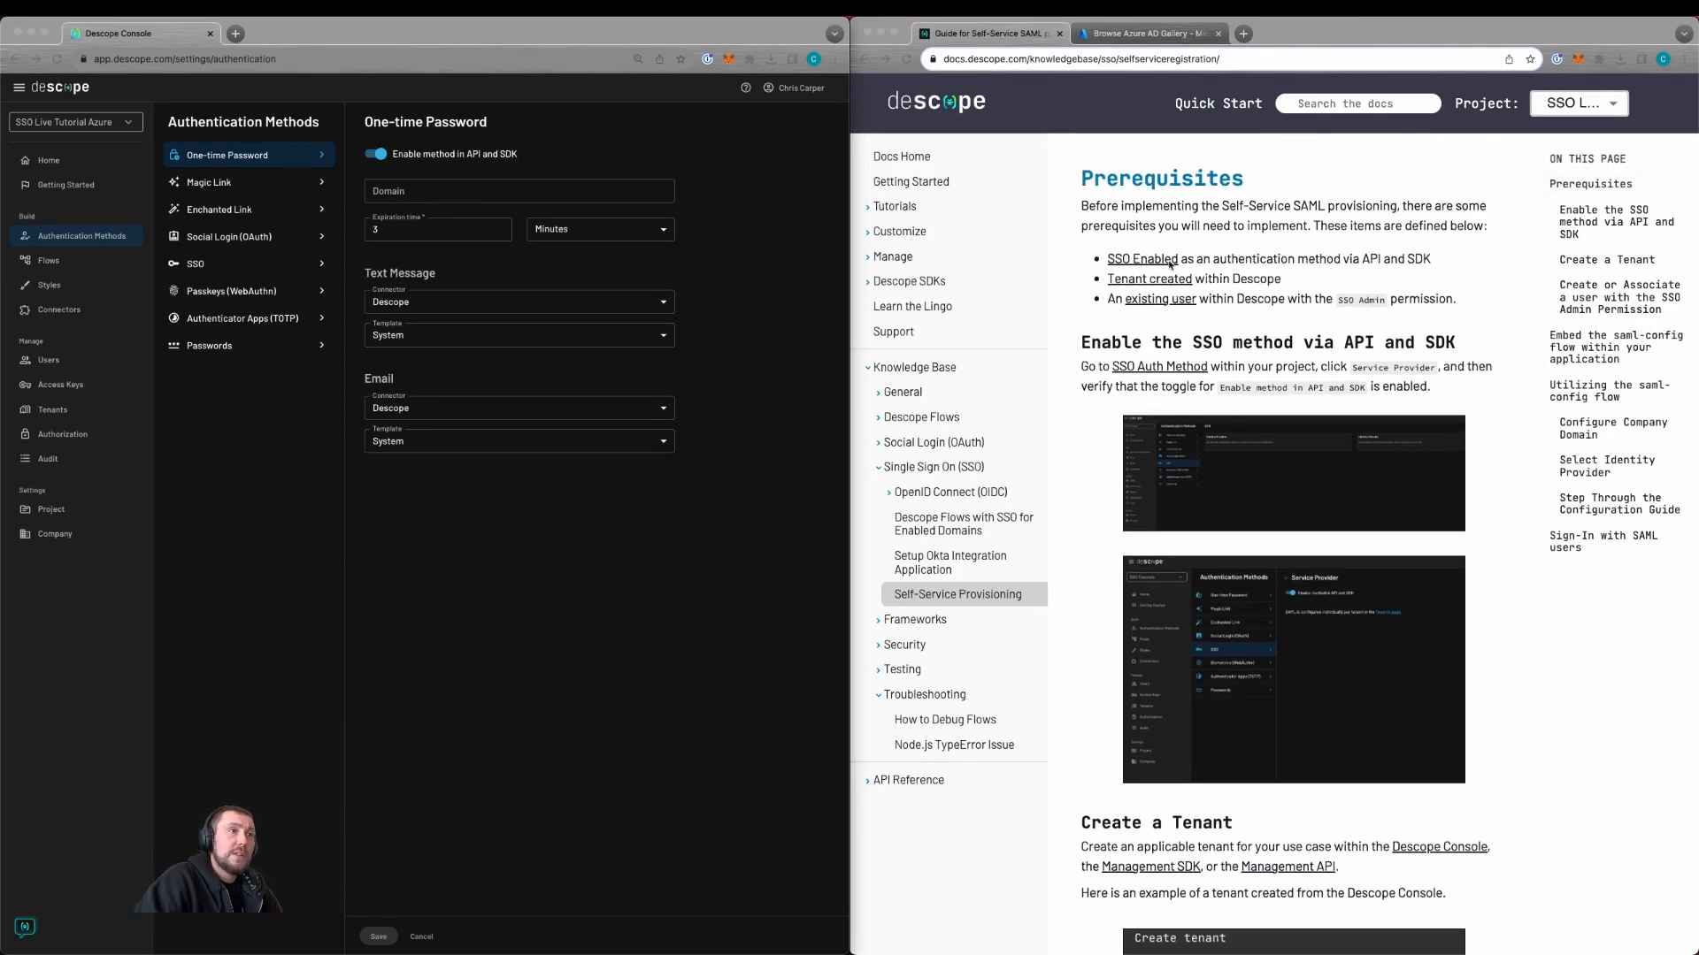
left_click(272, 267)
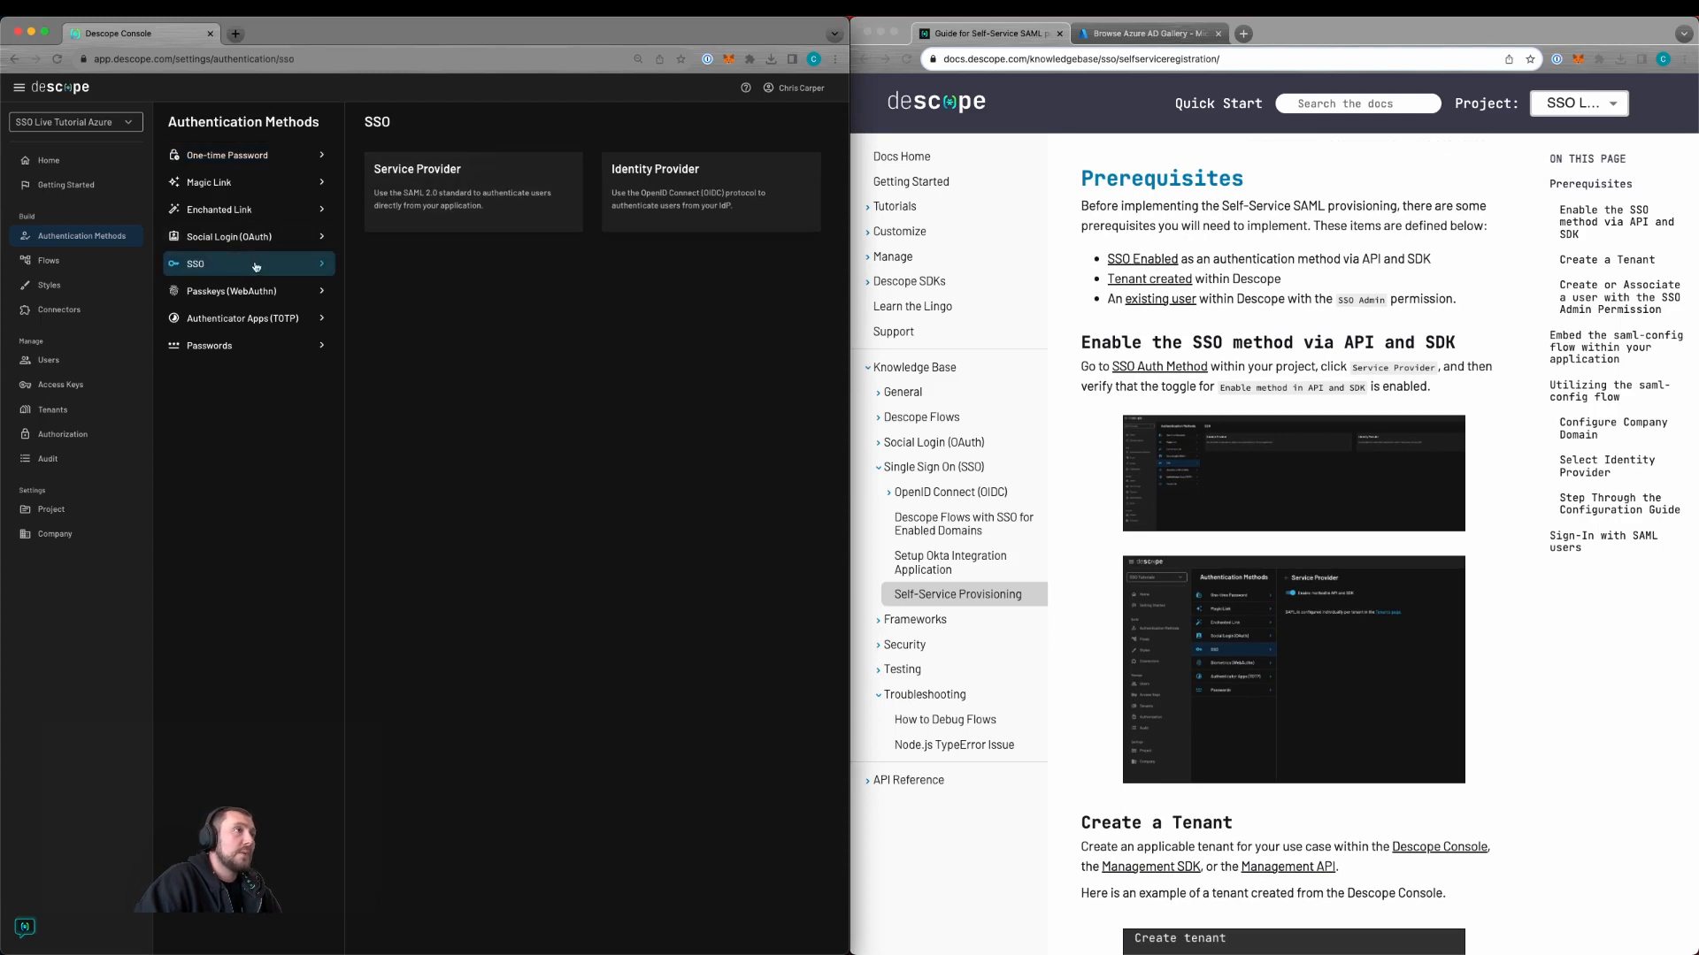
left_click(423, 193)
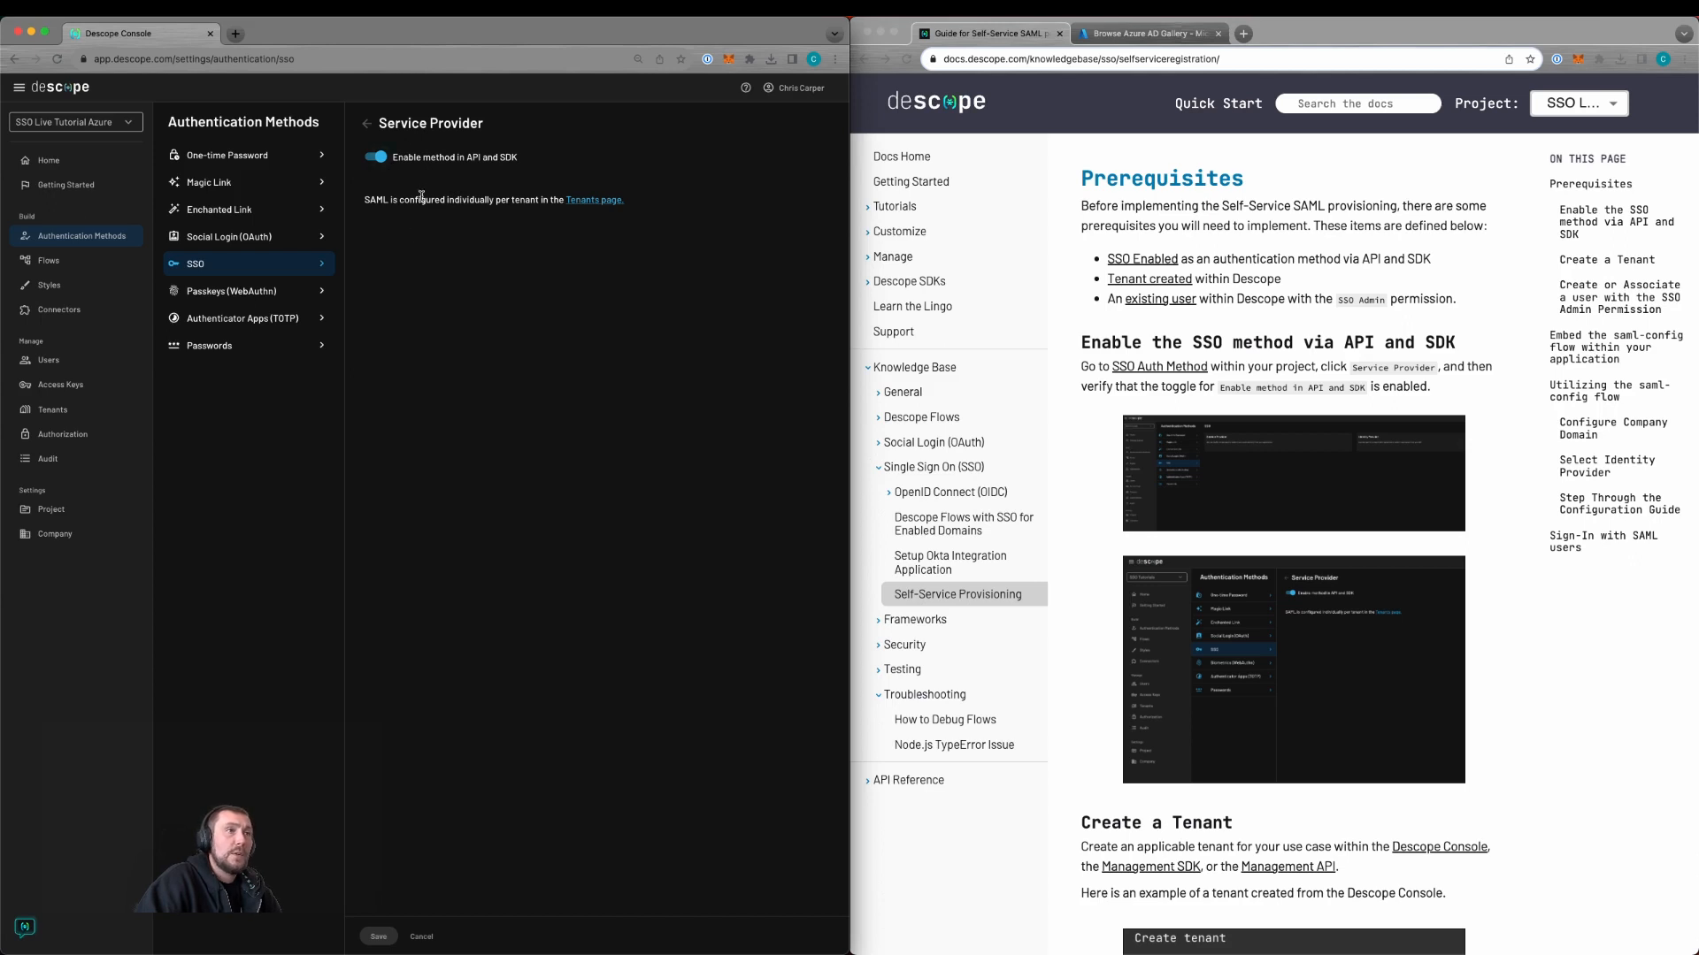
Step: Check the tenants and role permissions, then view the Users list showing the Tenant Admin role
left_click(63, 410)
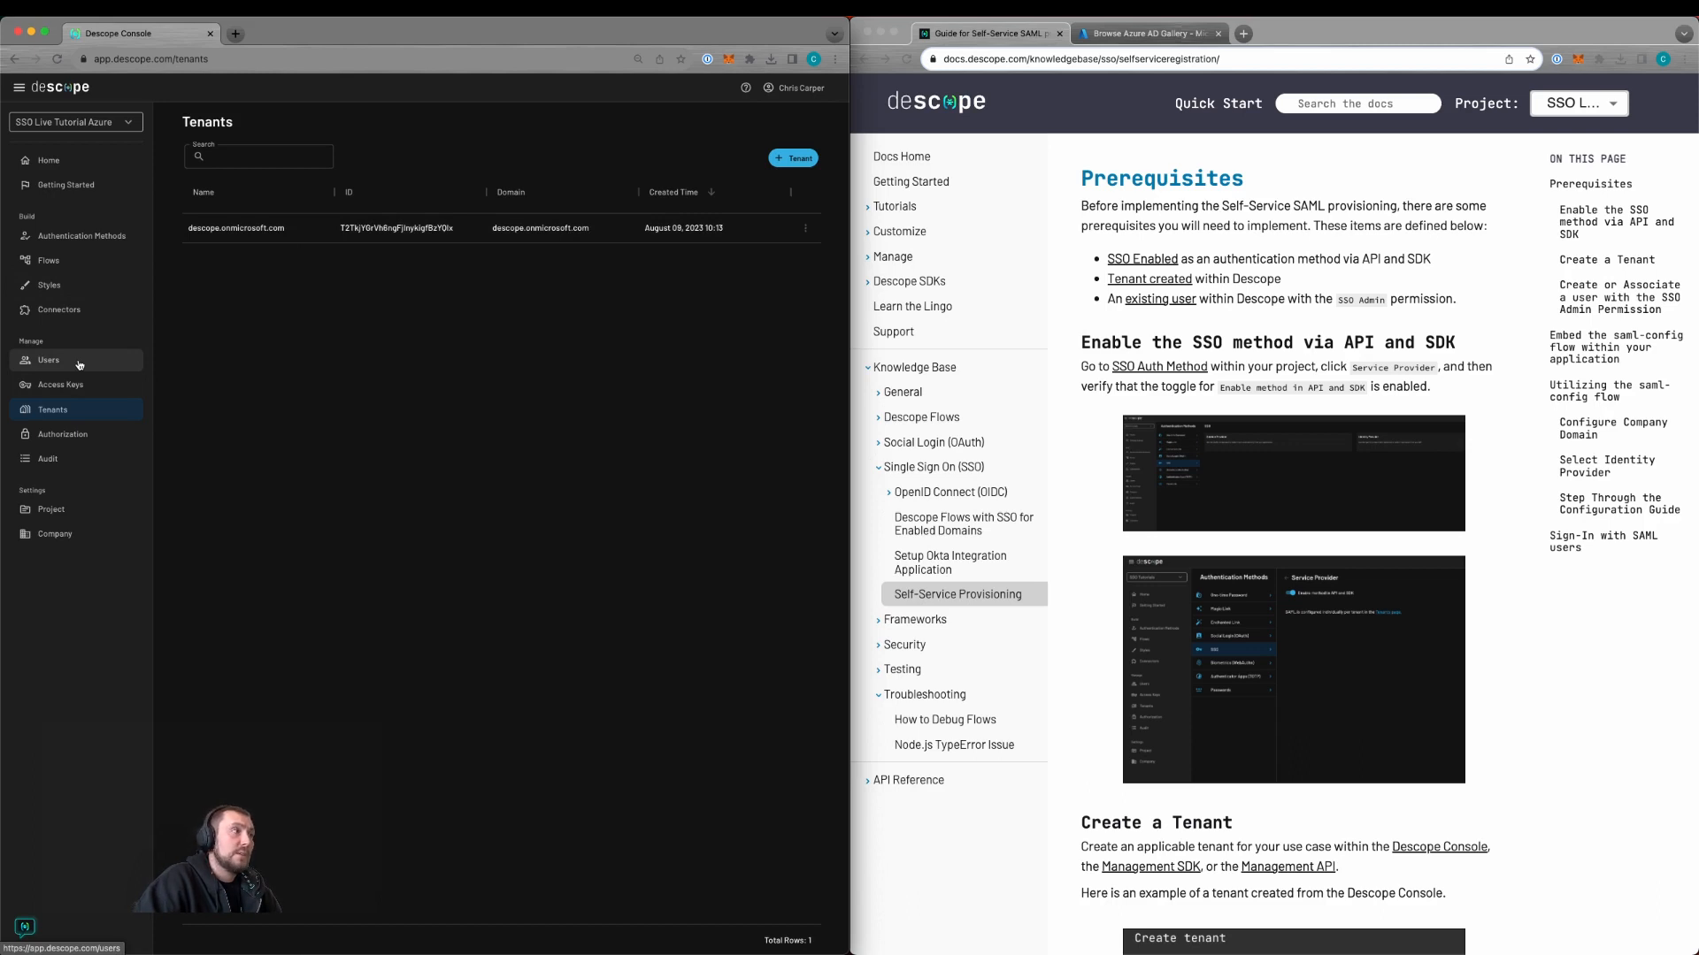
left_click(76, 434)
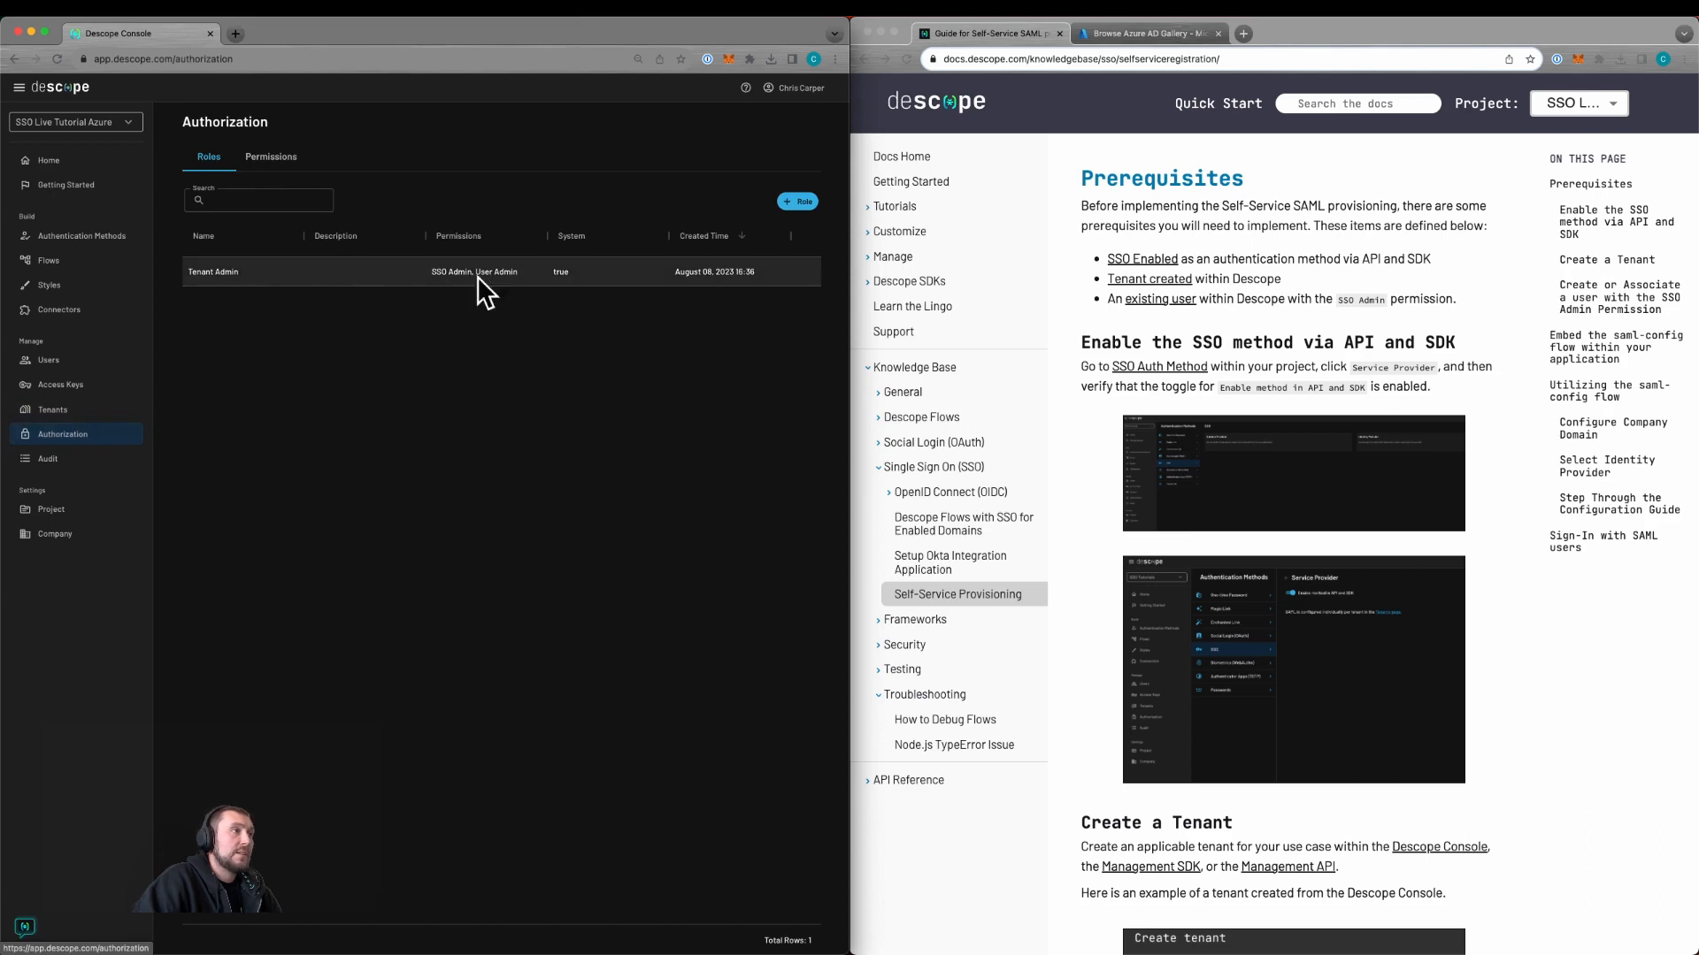
left_click(51, 361)
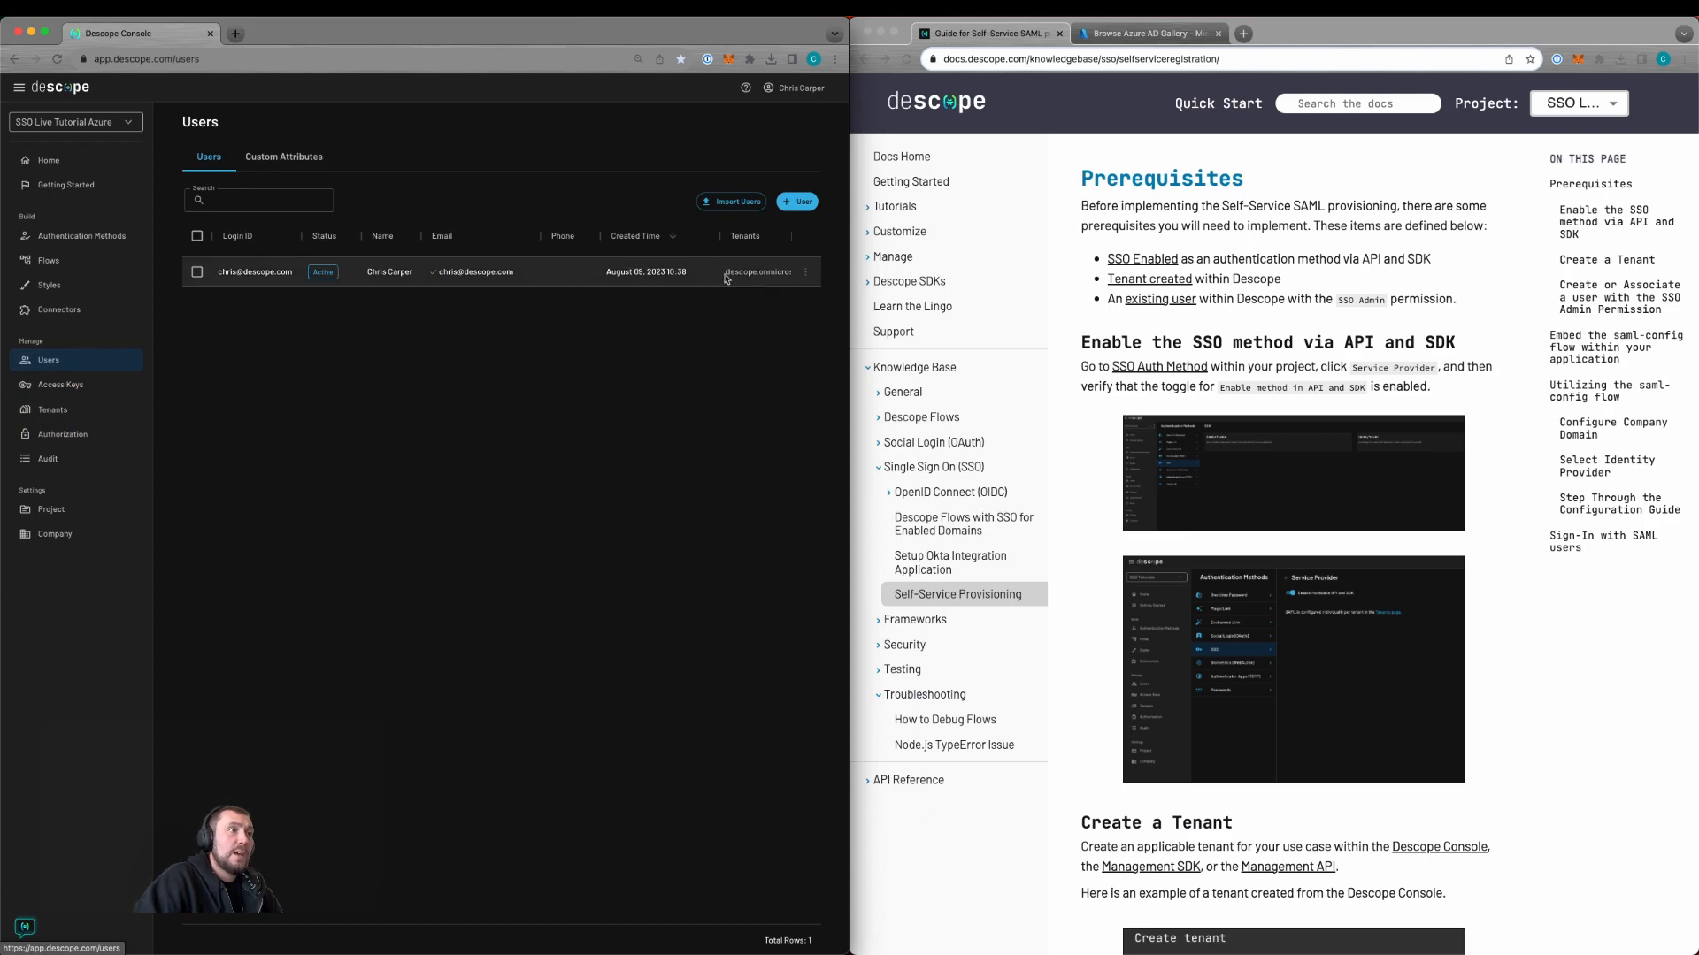
scroll(725, 279, "right", 3)
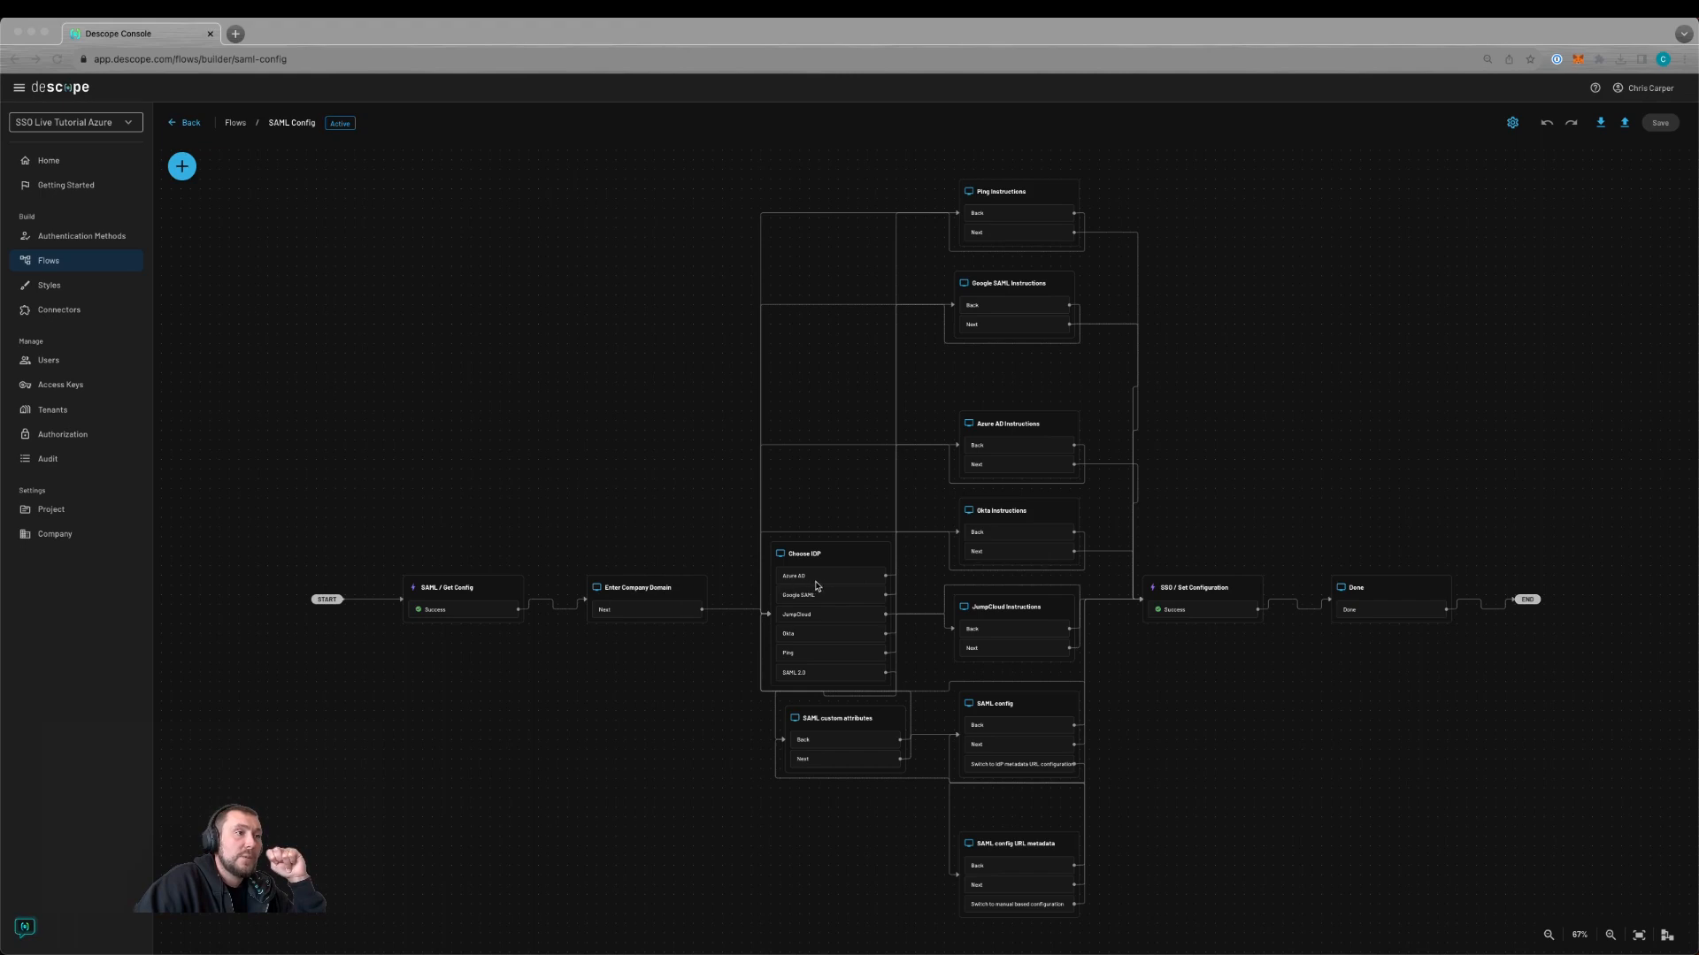
Step: Zoom and pan the SAML Config flow to center the SSO / Set Configuration and Done steps
left_click(709, 656)
scroll(710, 657, "up", 5)
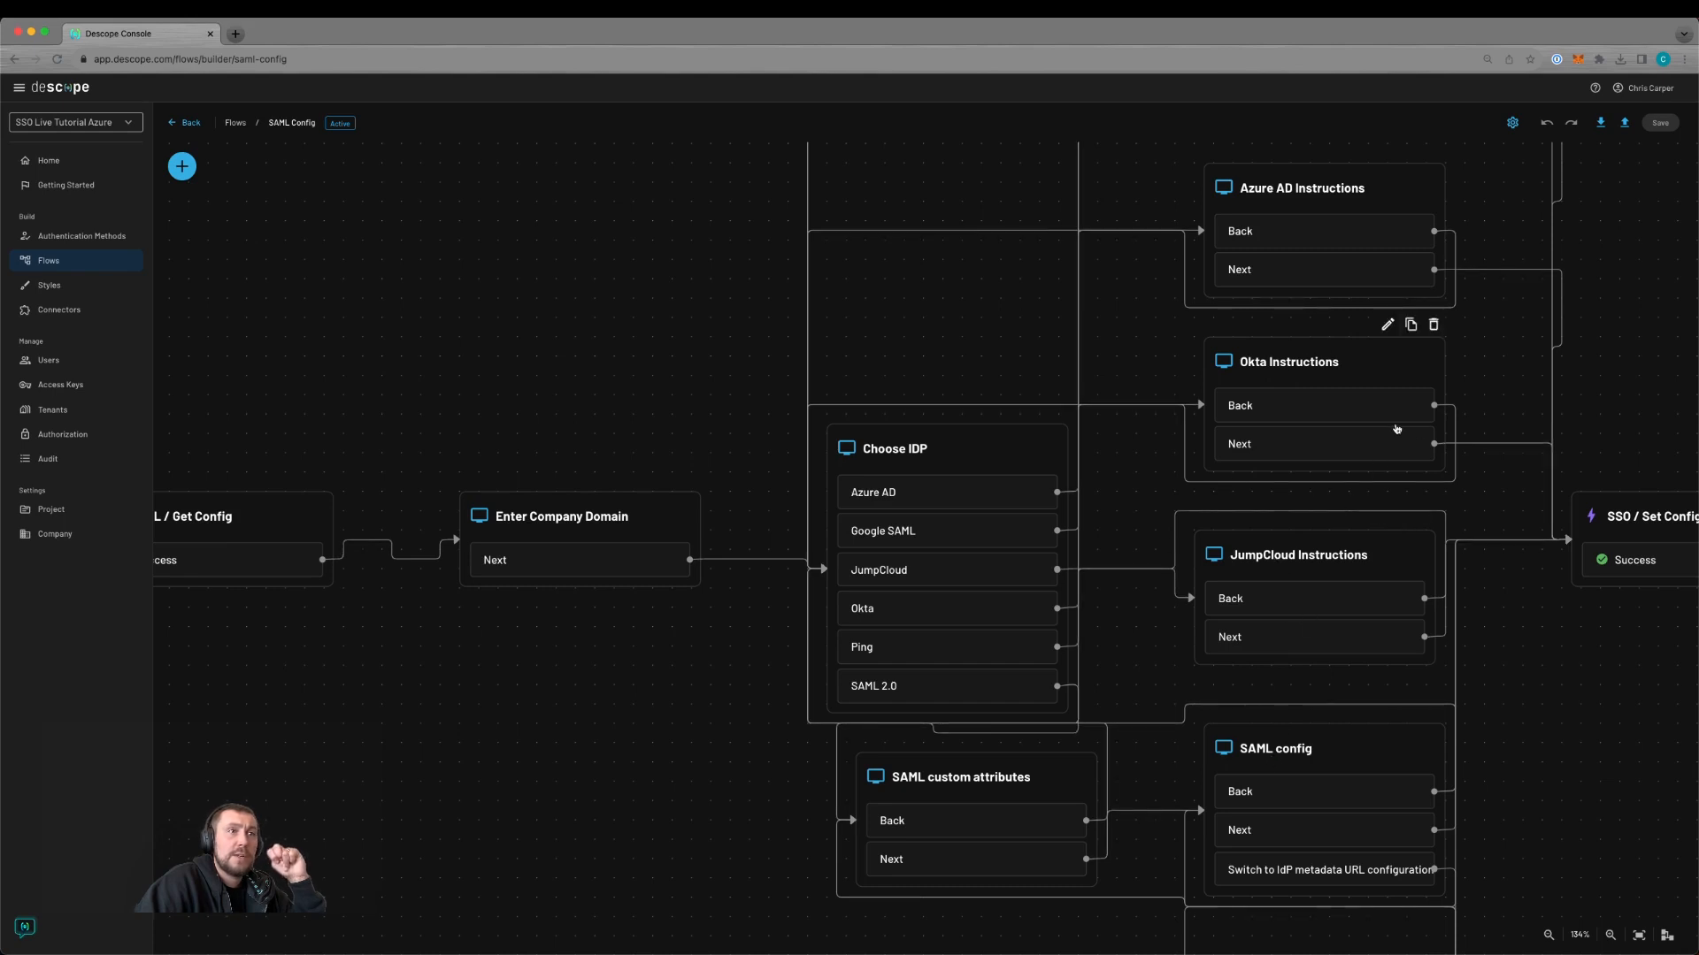
left_click_drag(1529, 376, 996, 397)
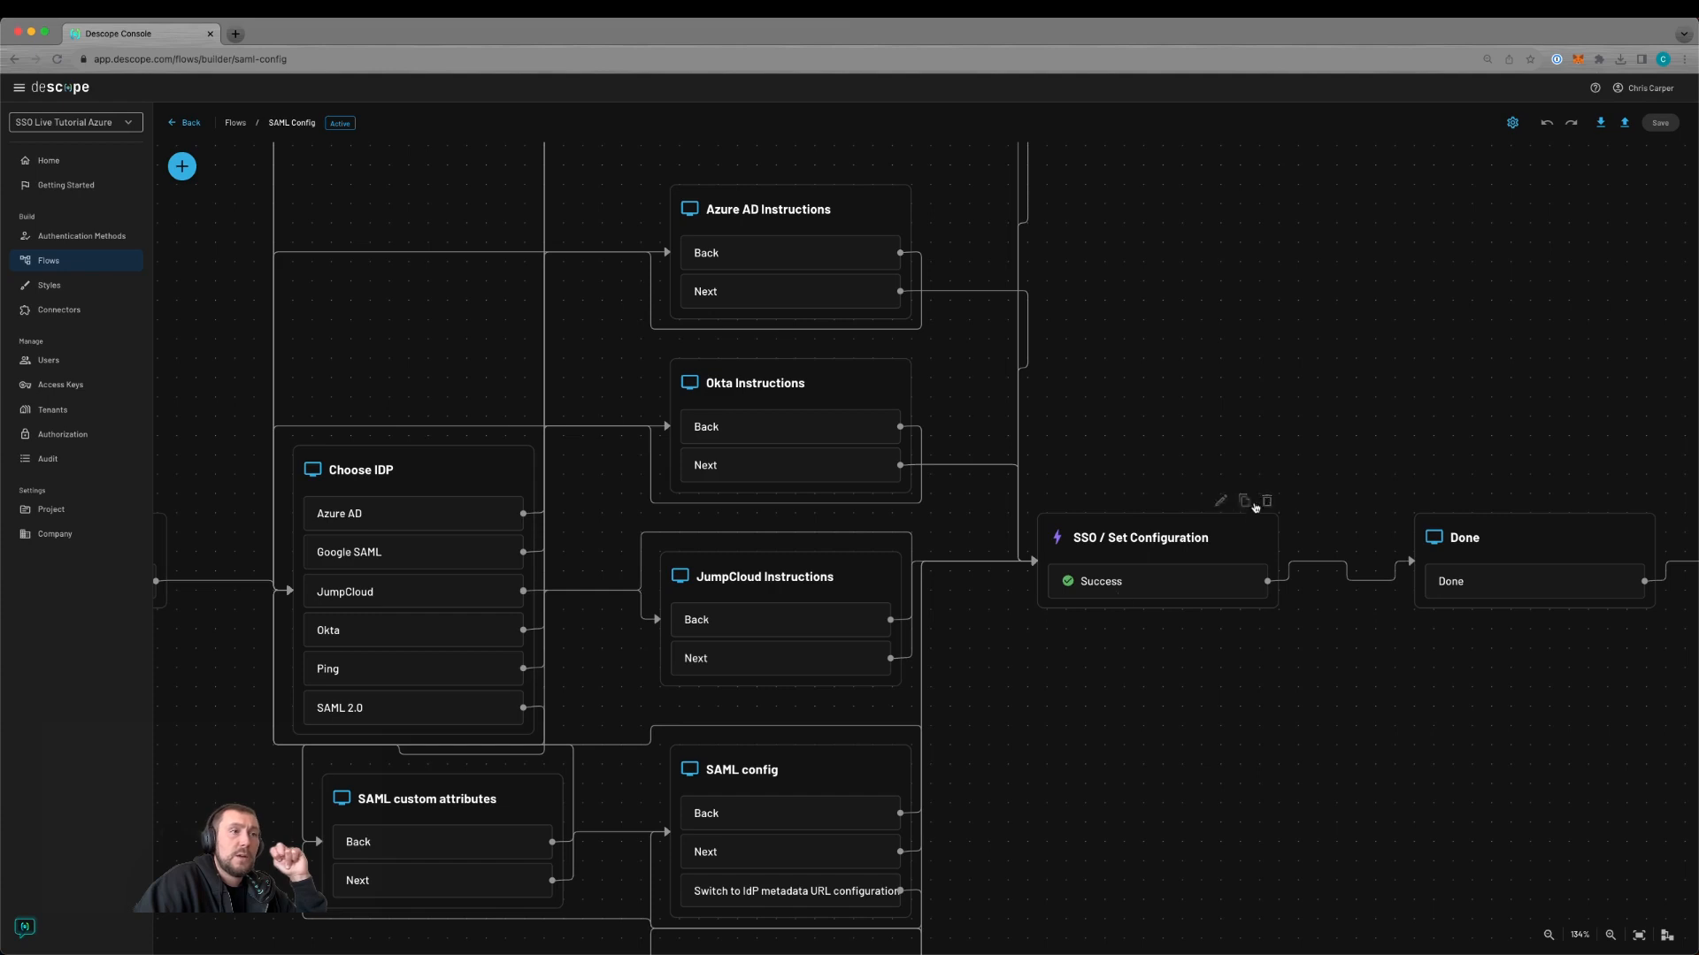
left_click_drag(1472, 417, 994, 481)
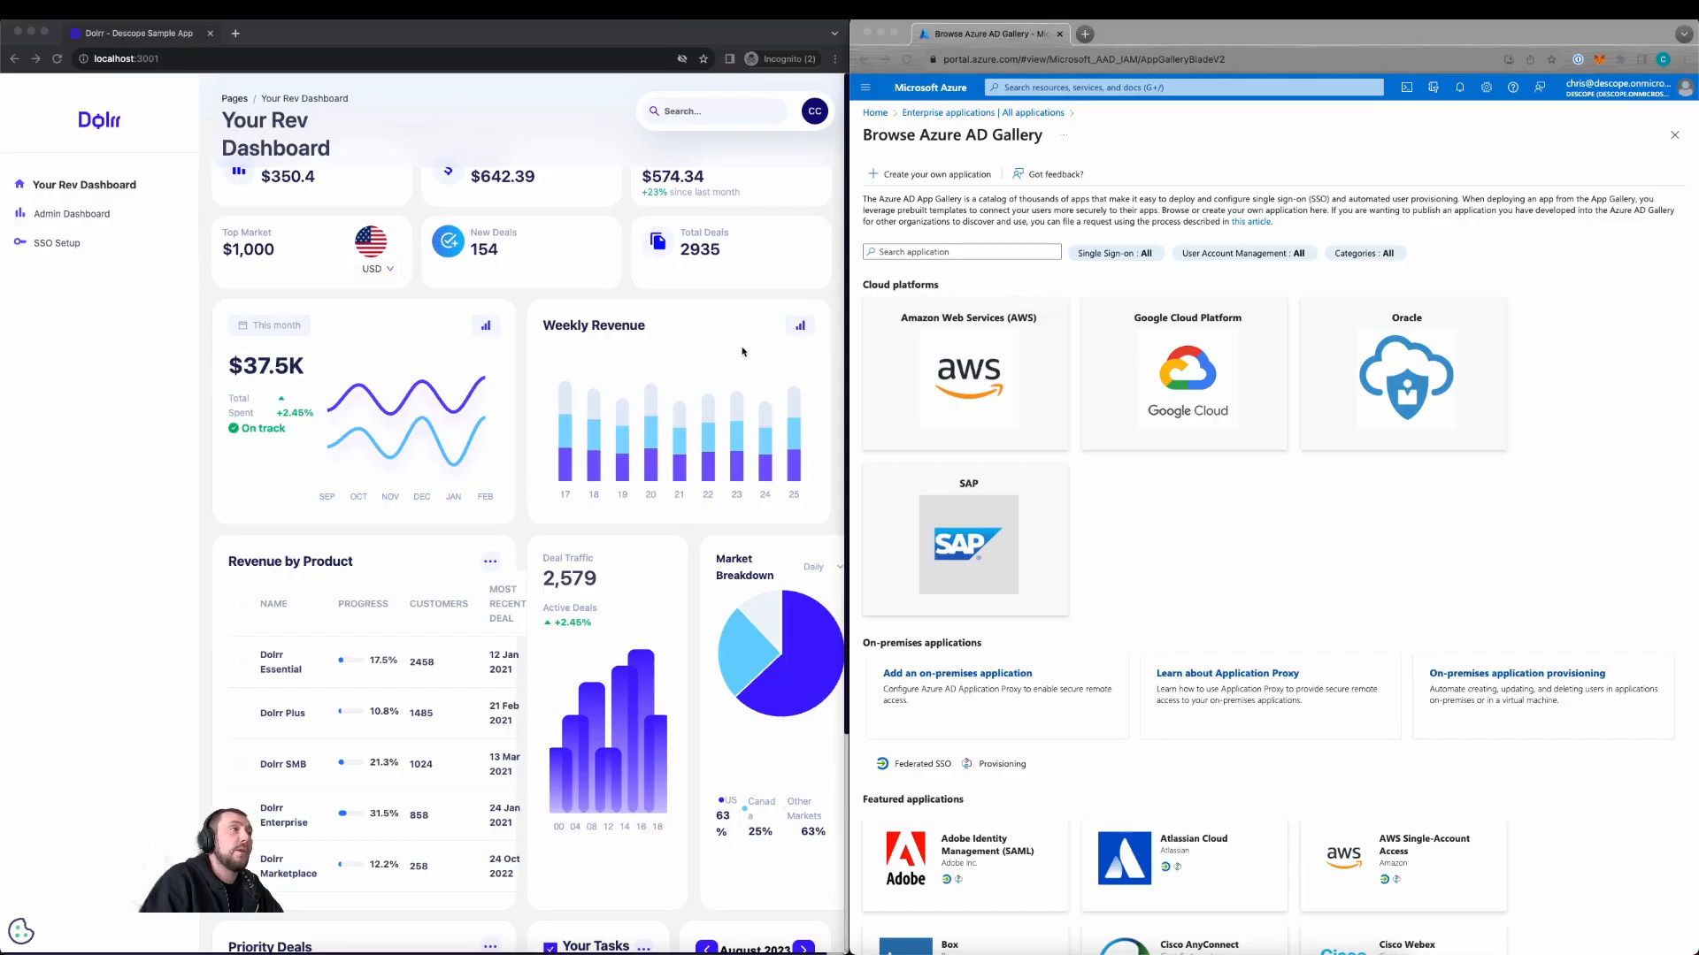
Step: Submit descope.onmicrosoft.com as the Company Domain in SSO Setup and choose Azure AD
left_click(61, 242)
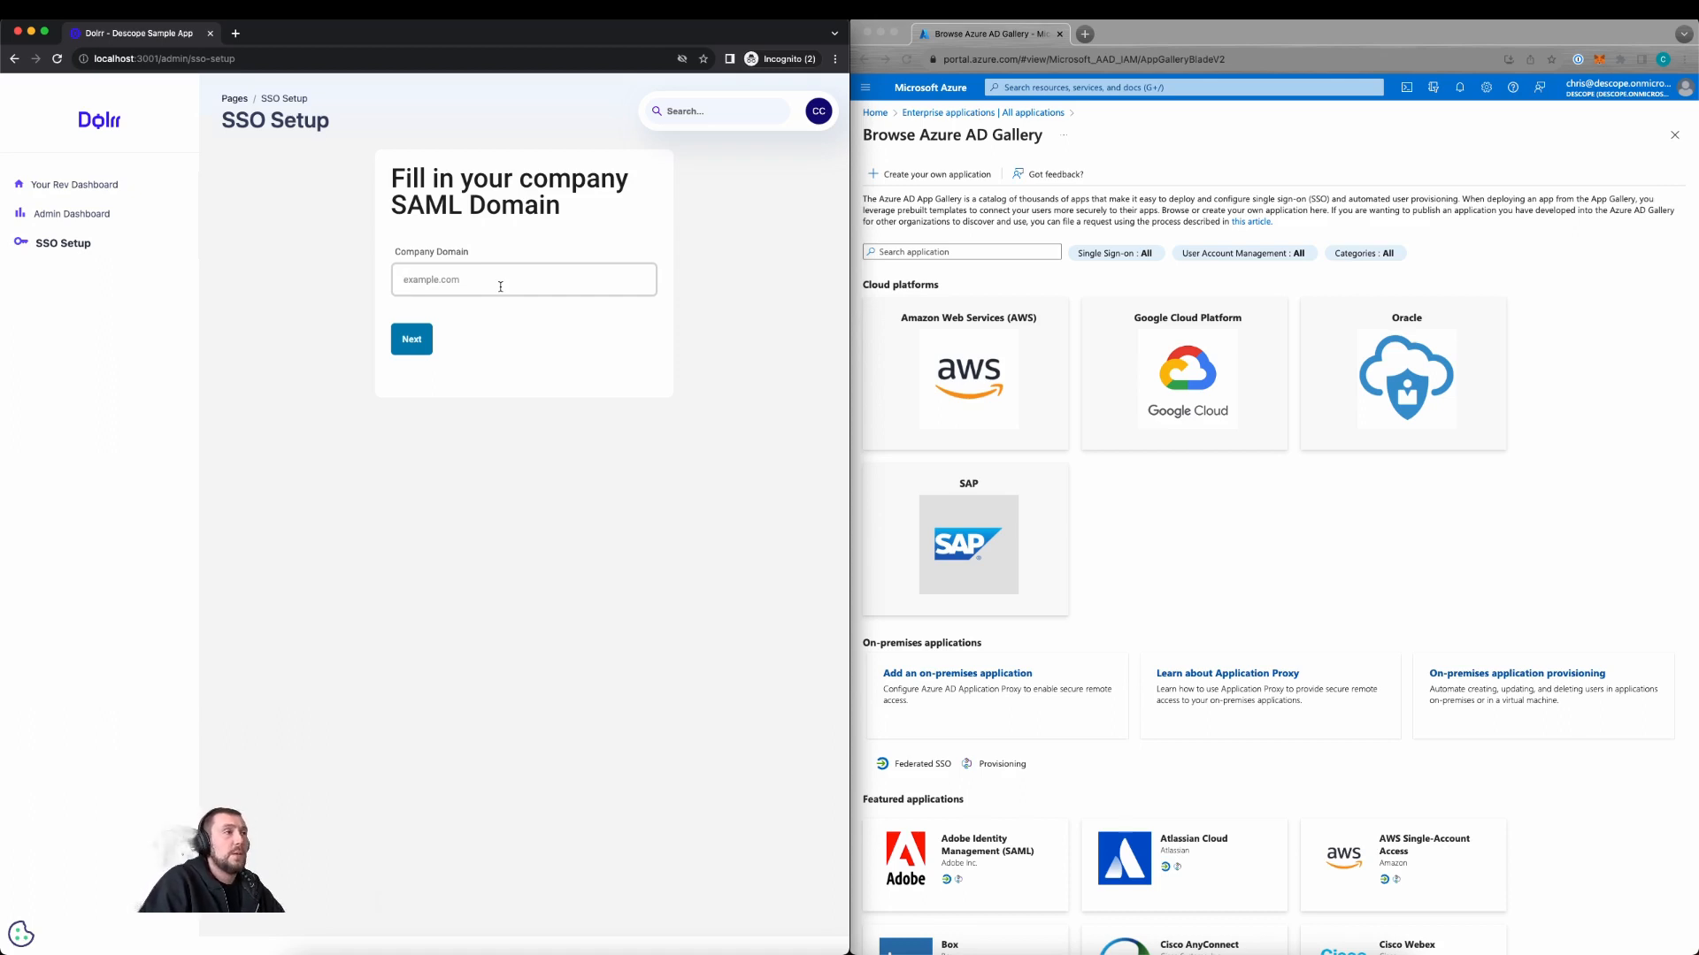
left_click(500, 287)
type("descope.onmicrosoft.com")
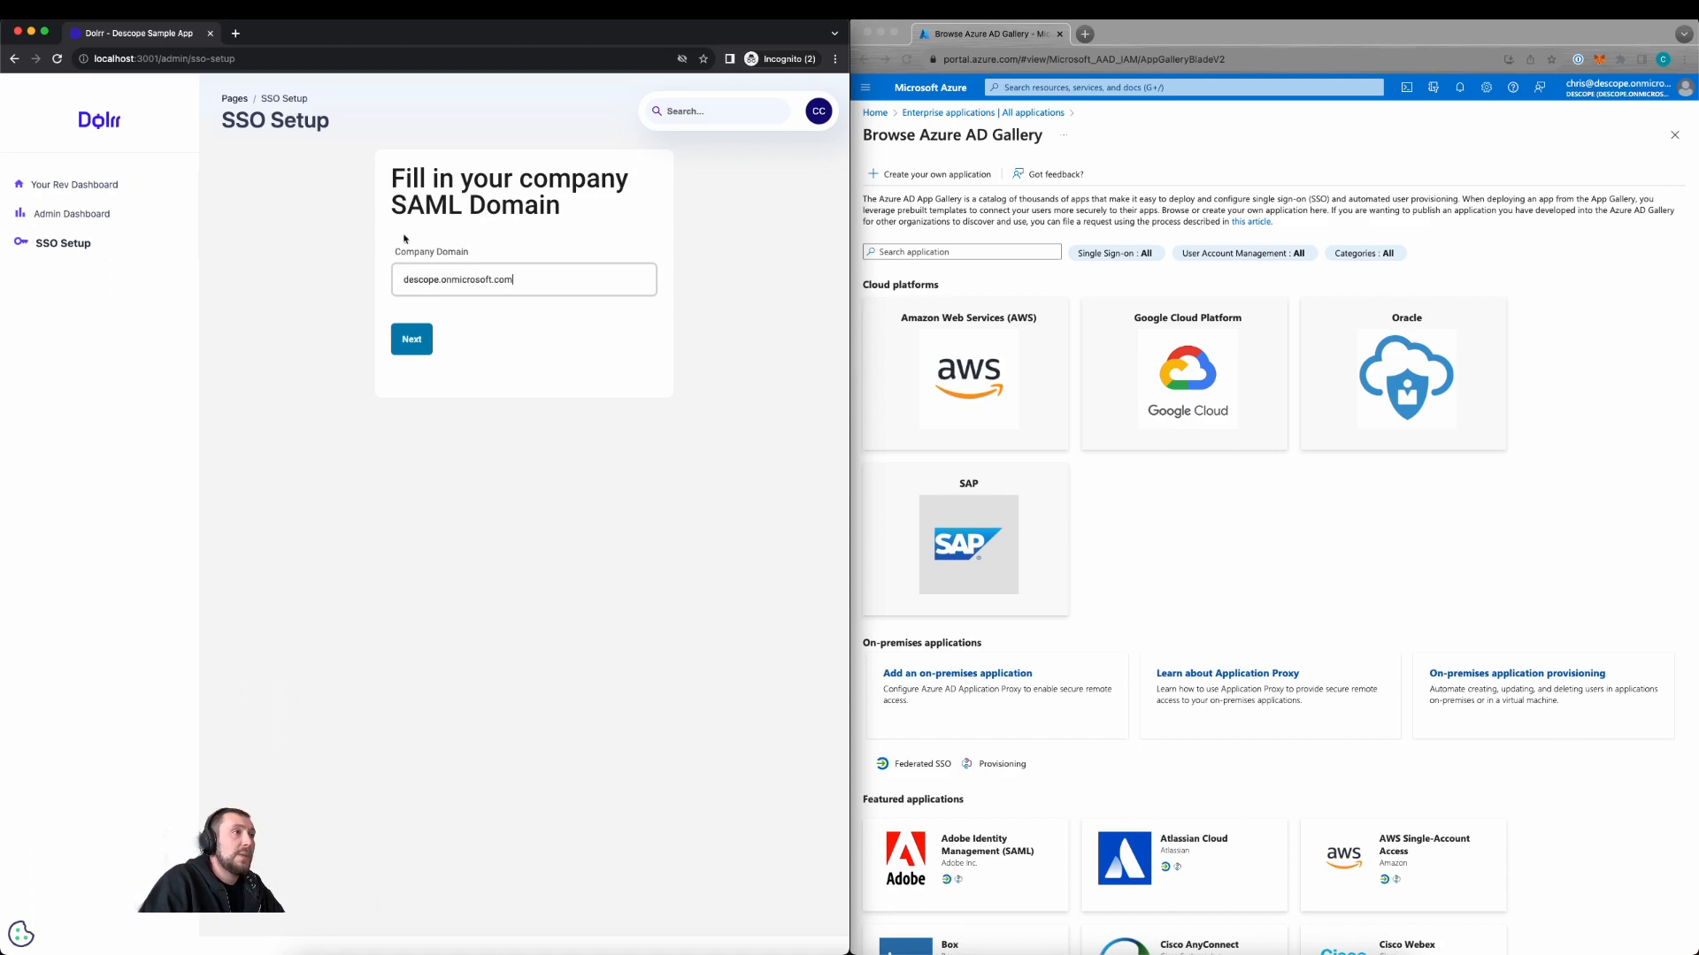
key("Return")
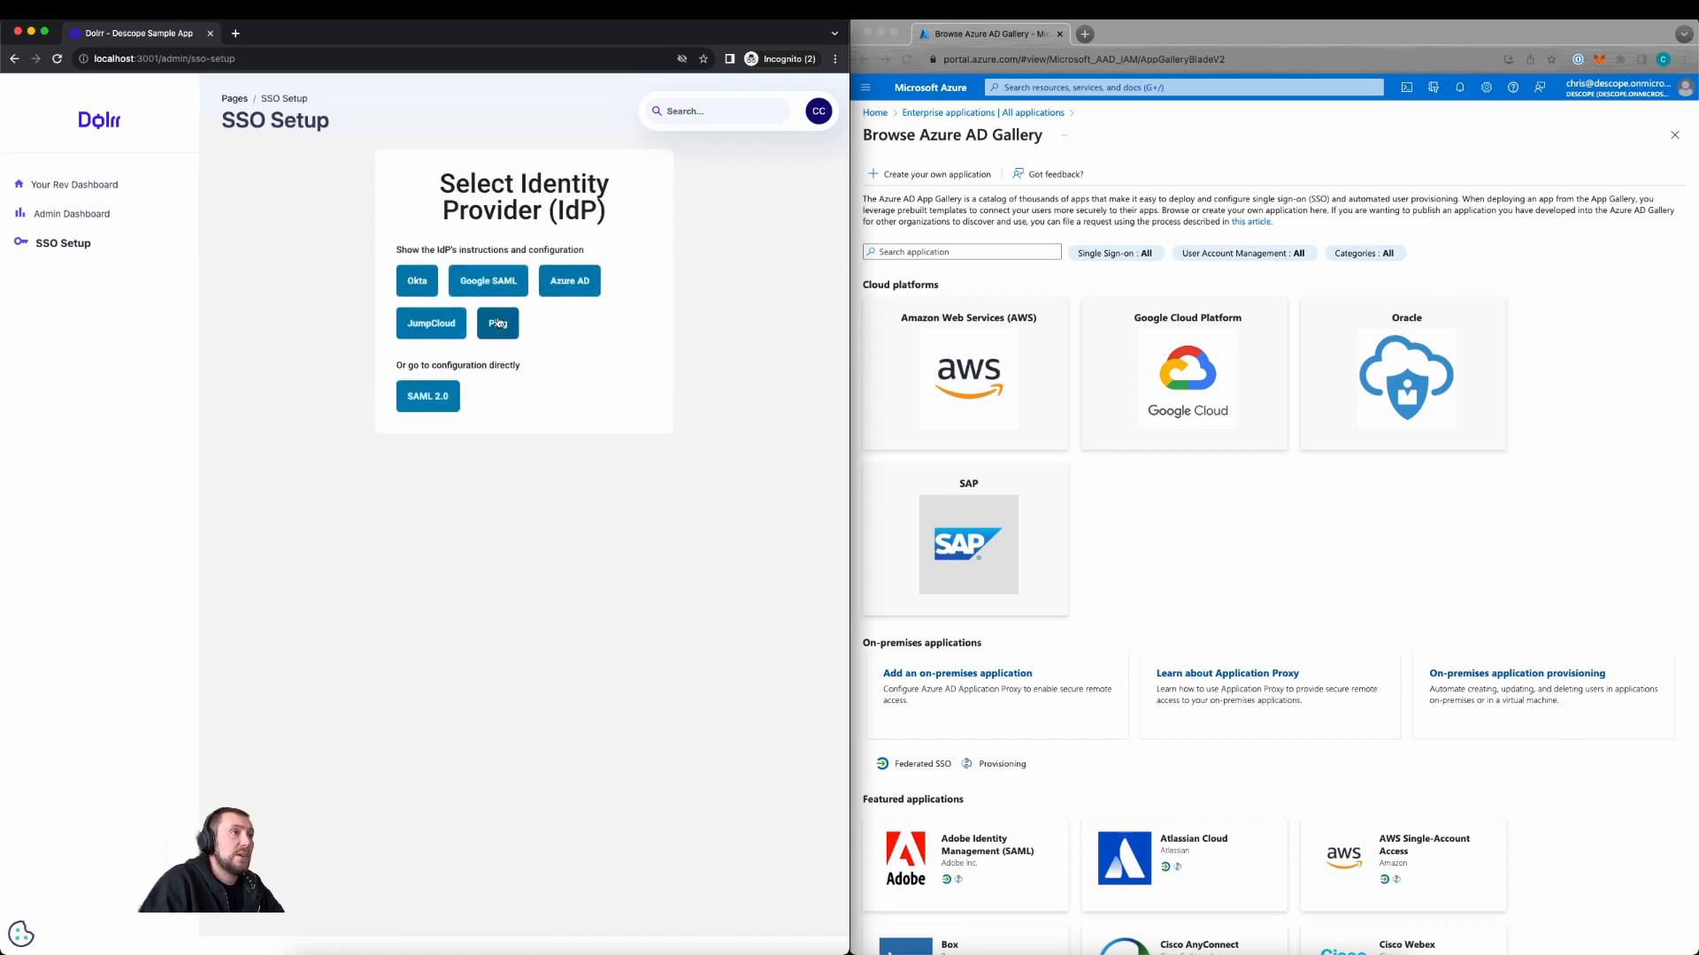
left_click(589, 288)
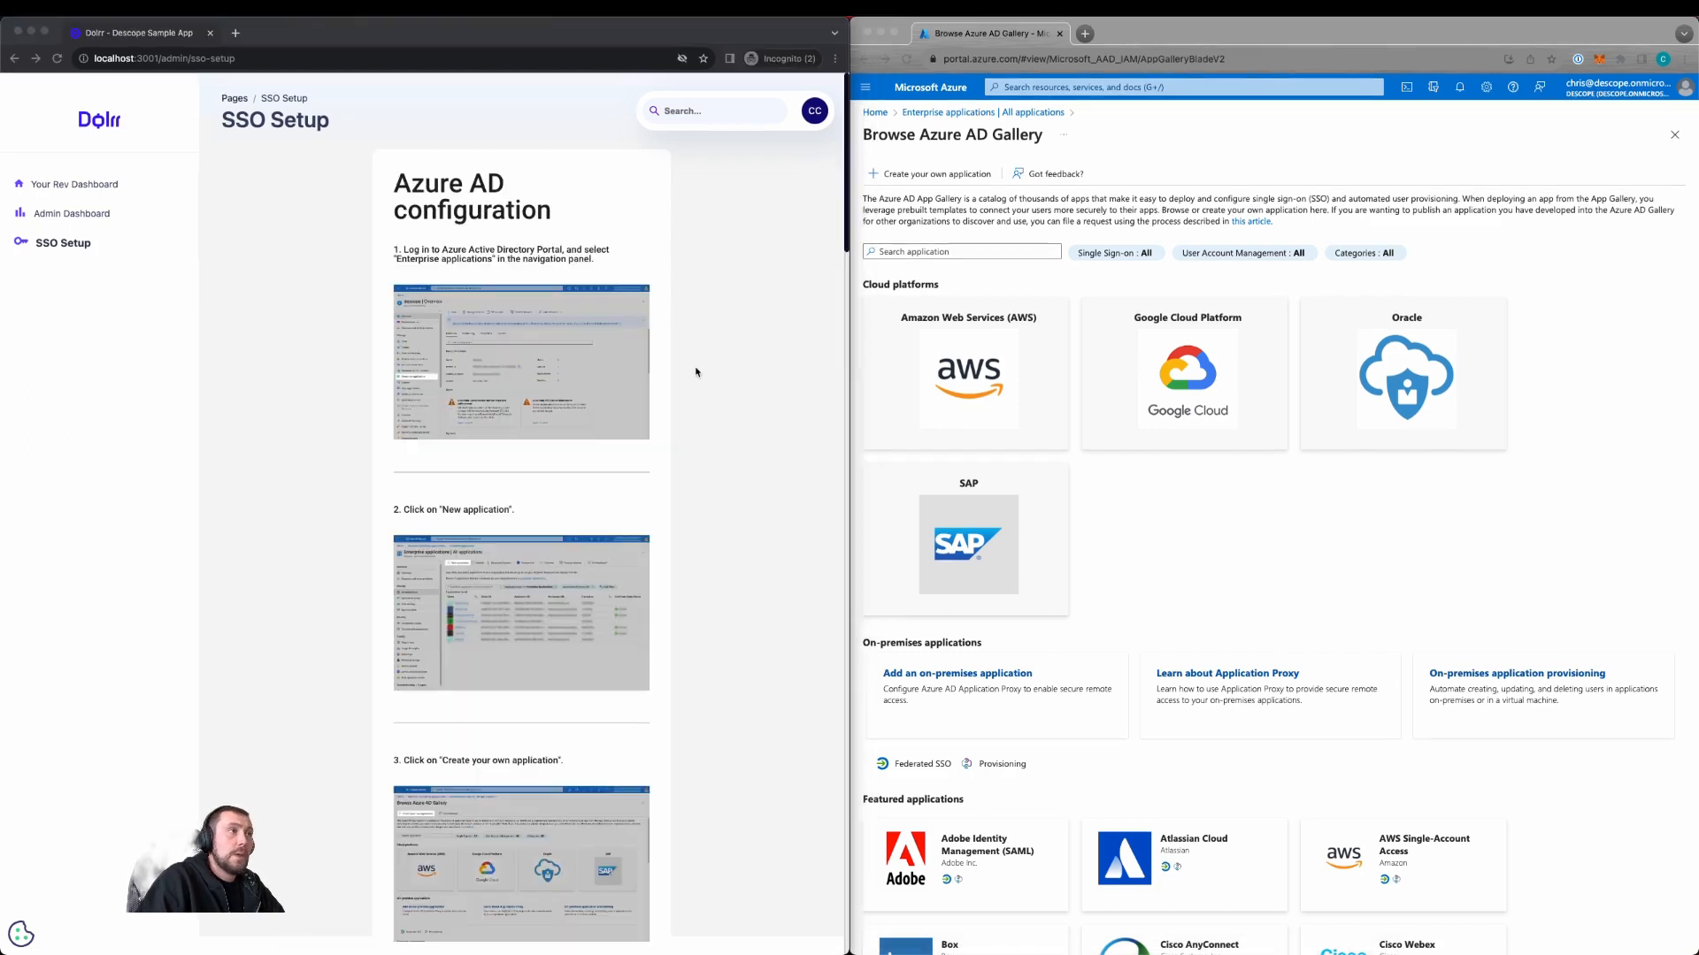
Step: Scroll the Azure AD instructions to step 3 and start a custom non-gallery application in Azure
left_click(458, 247)
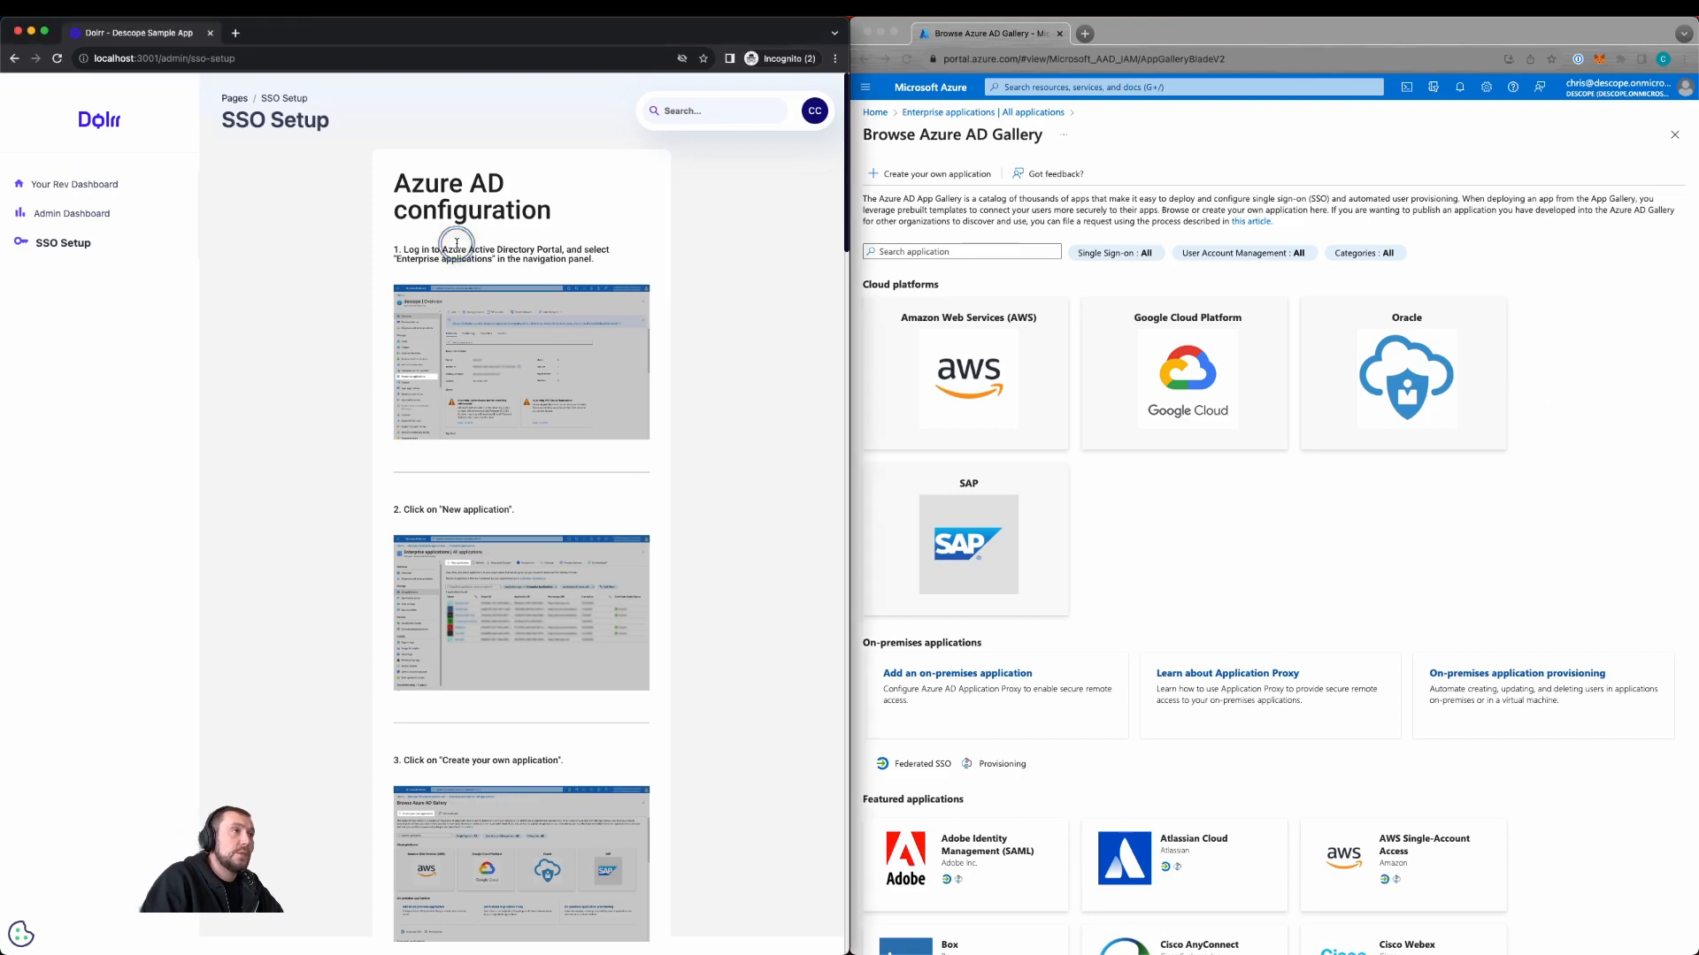
scroll(460, 248, "up", 5)
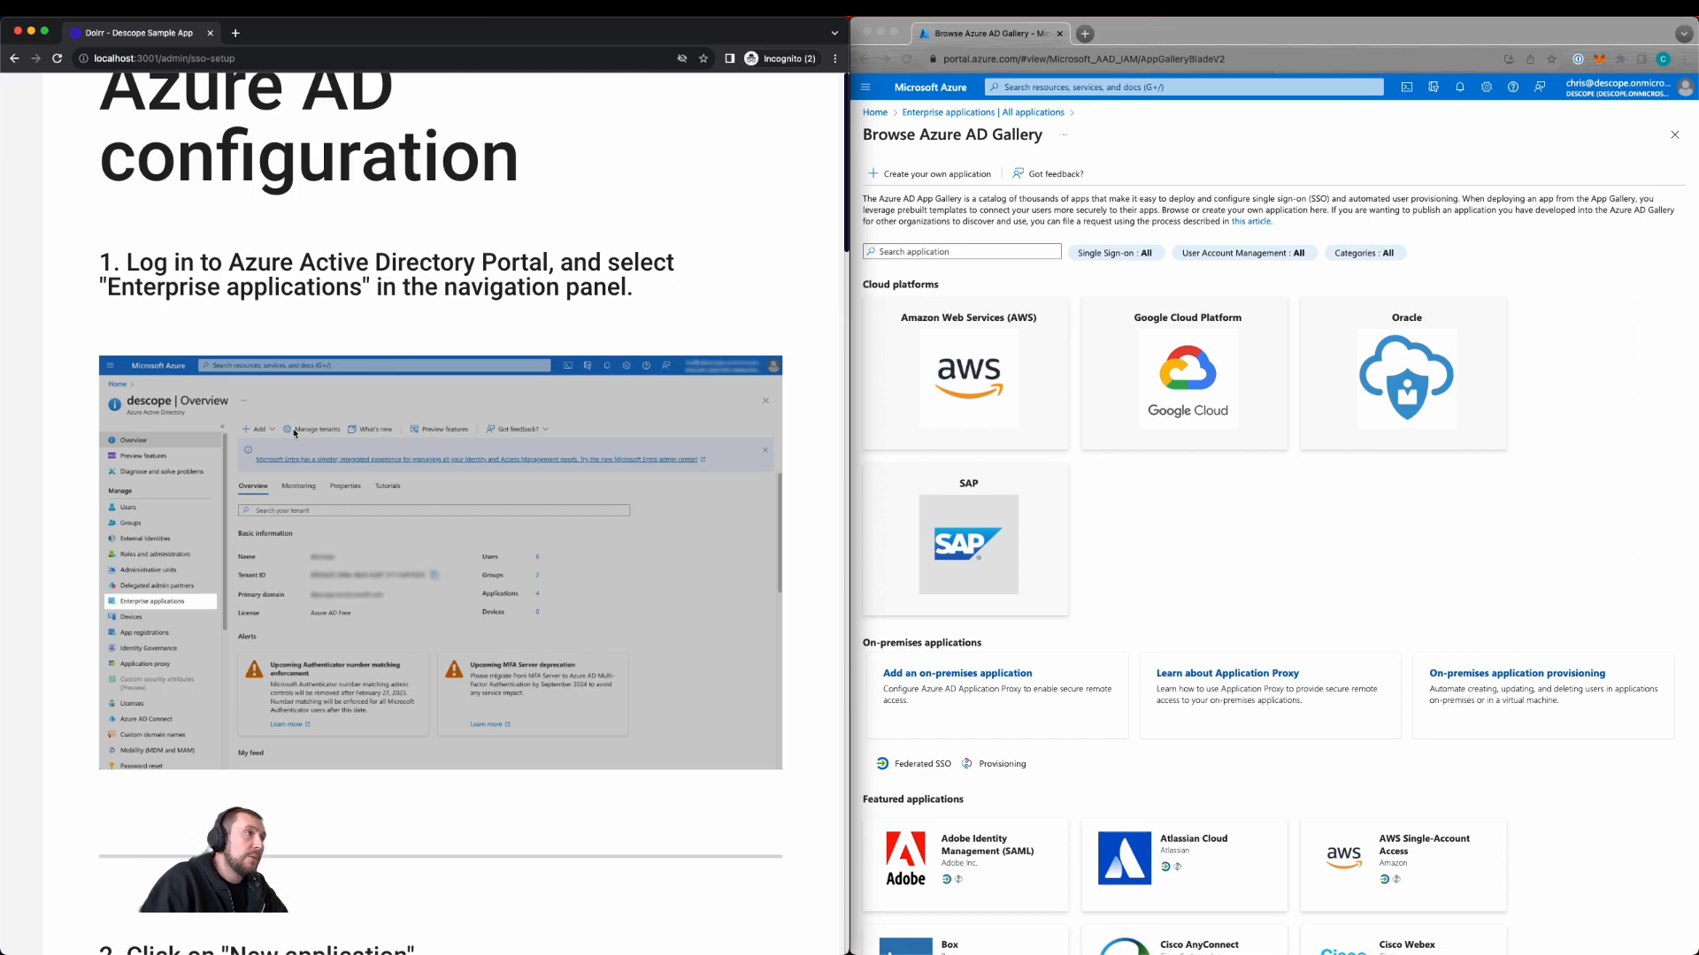
scroll(295, 433, "down", 7)
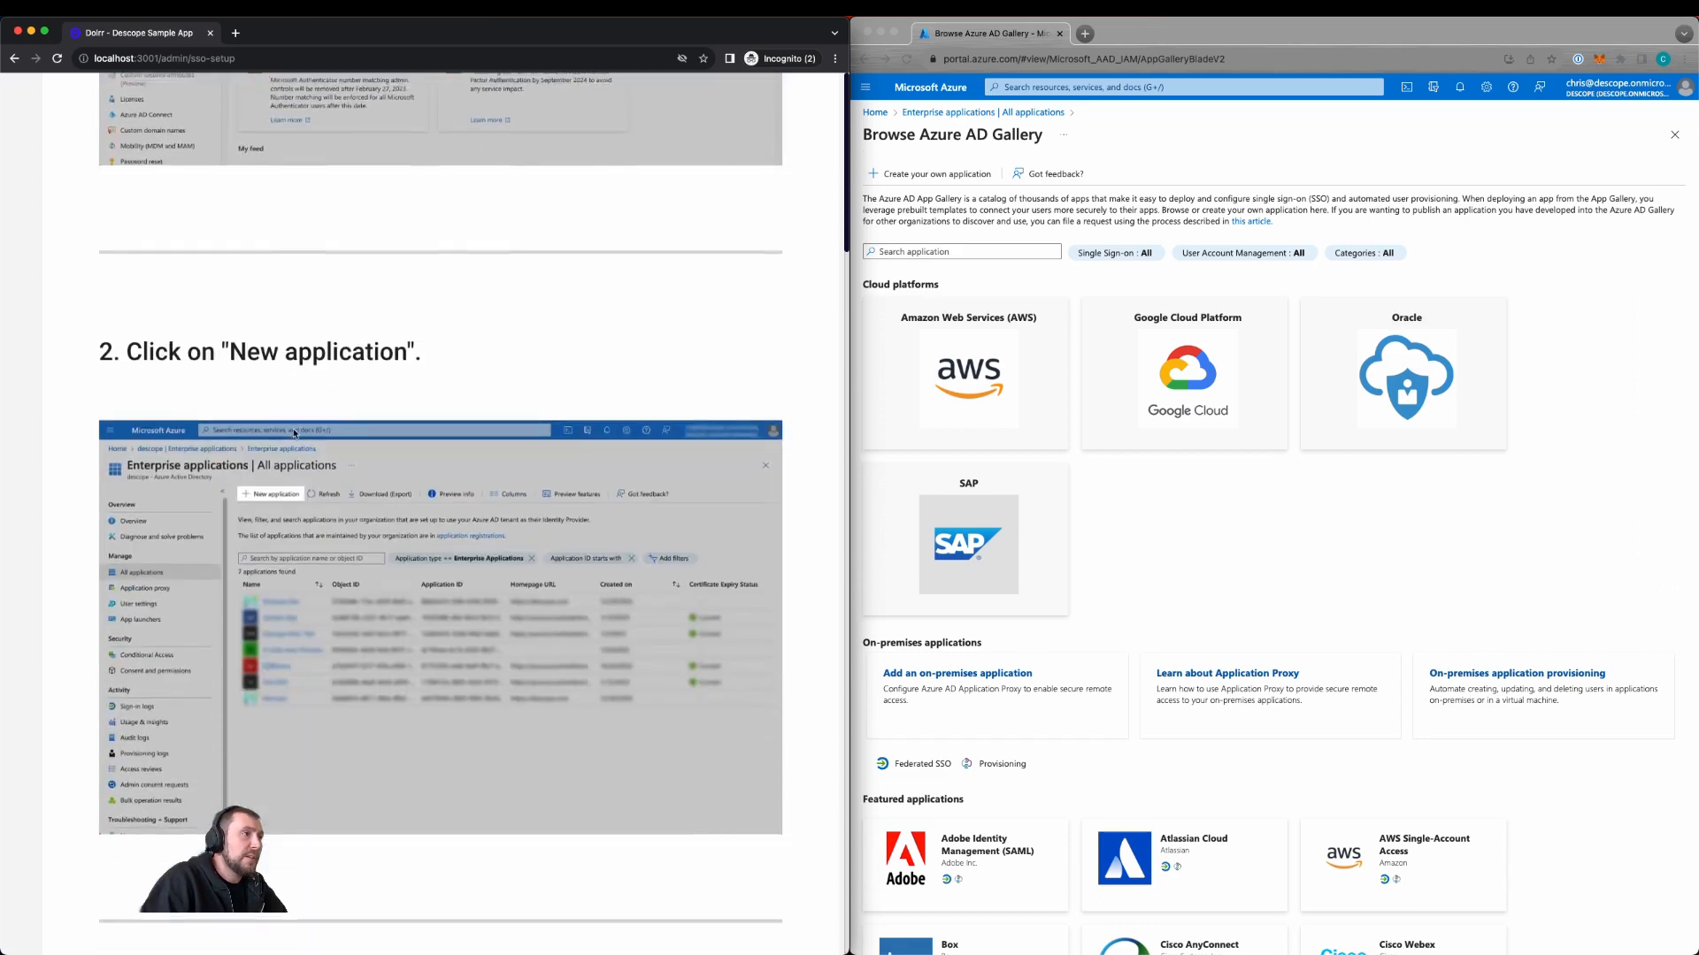
scroll(295, 434, "down", 6)
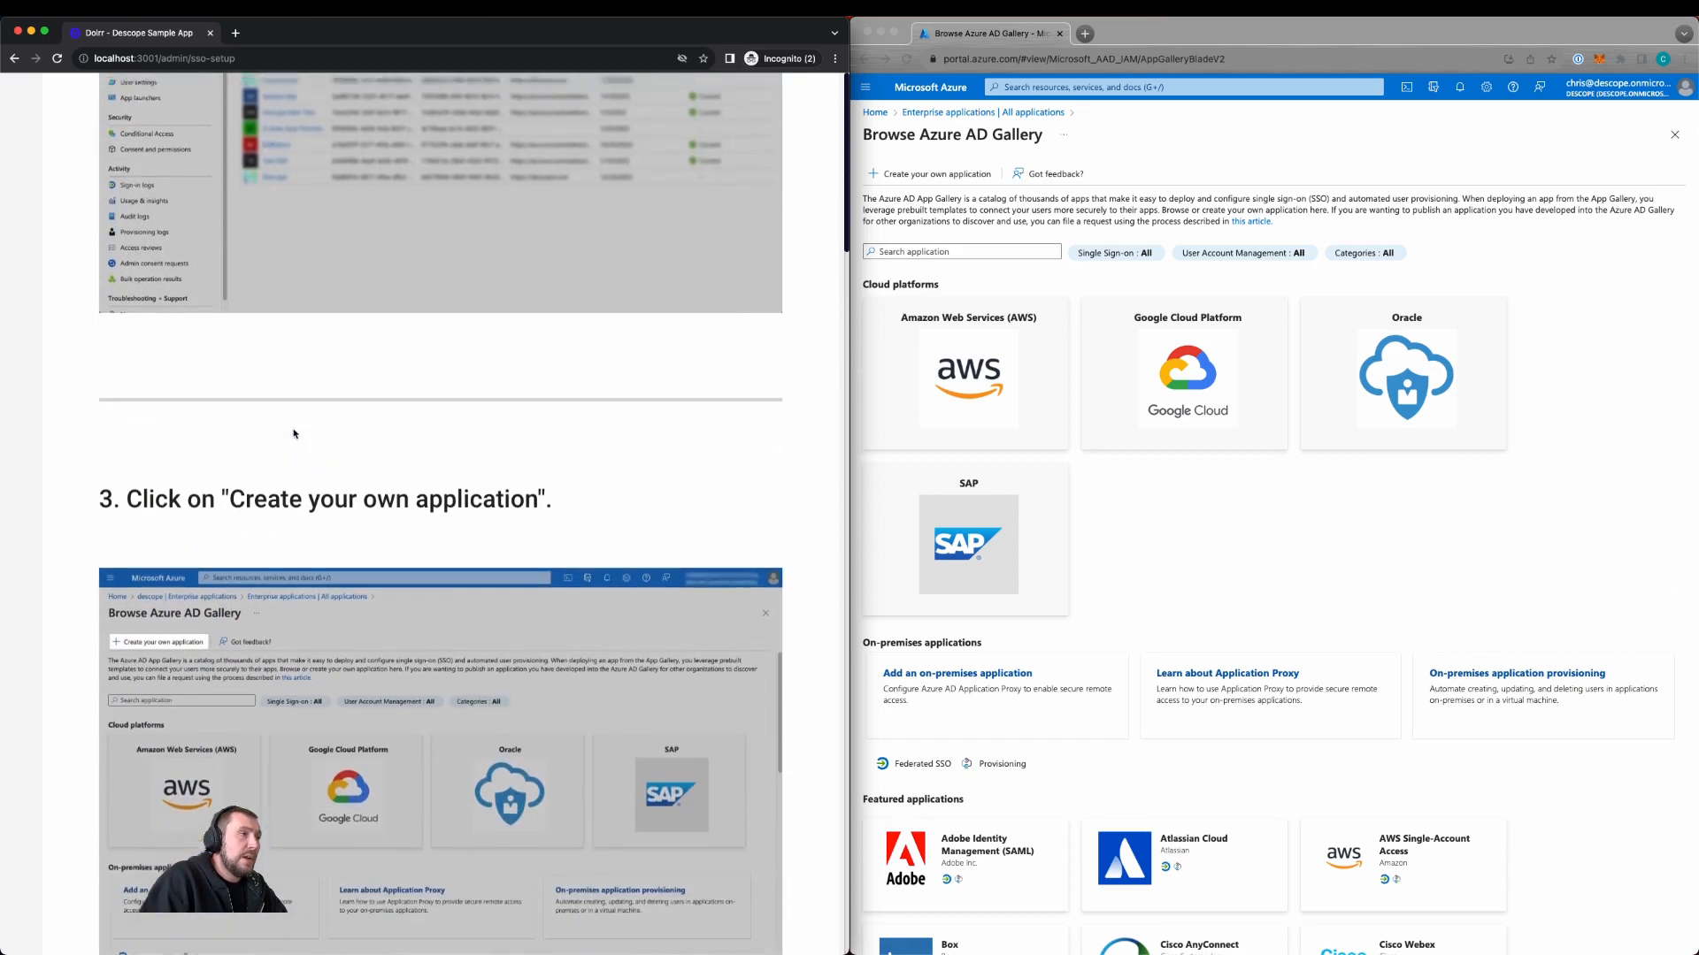
scroll(294, 433, "down", 1)
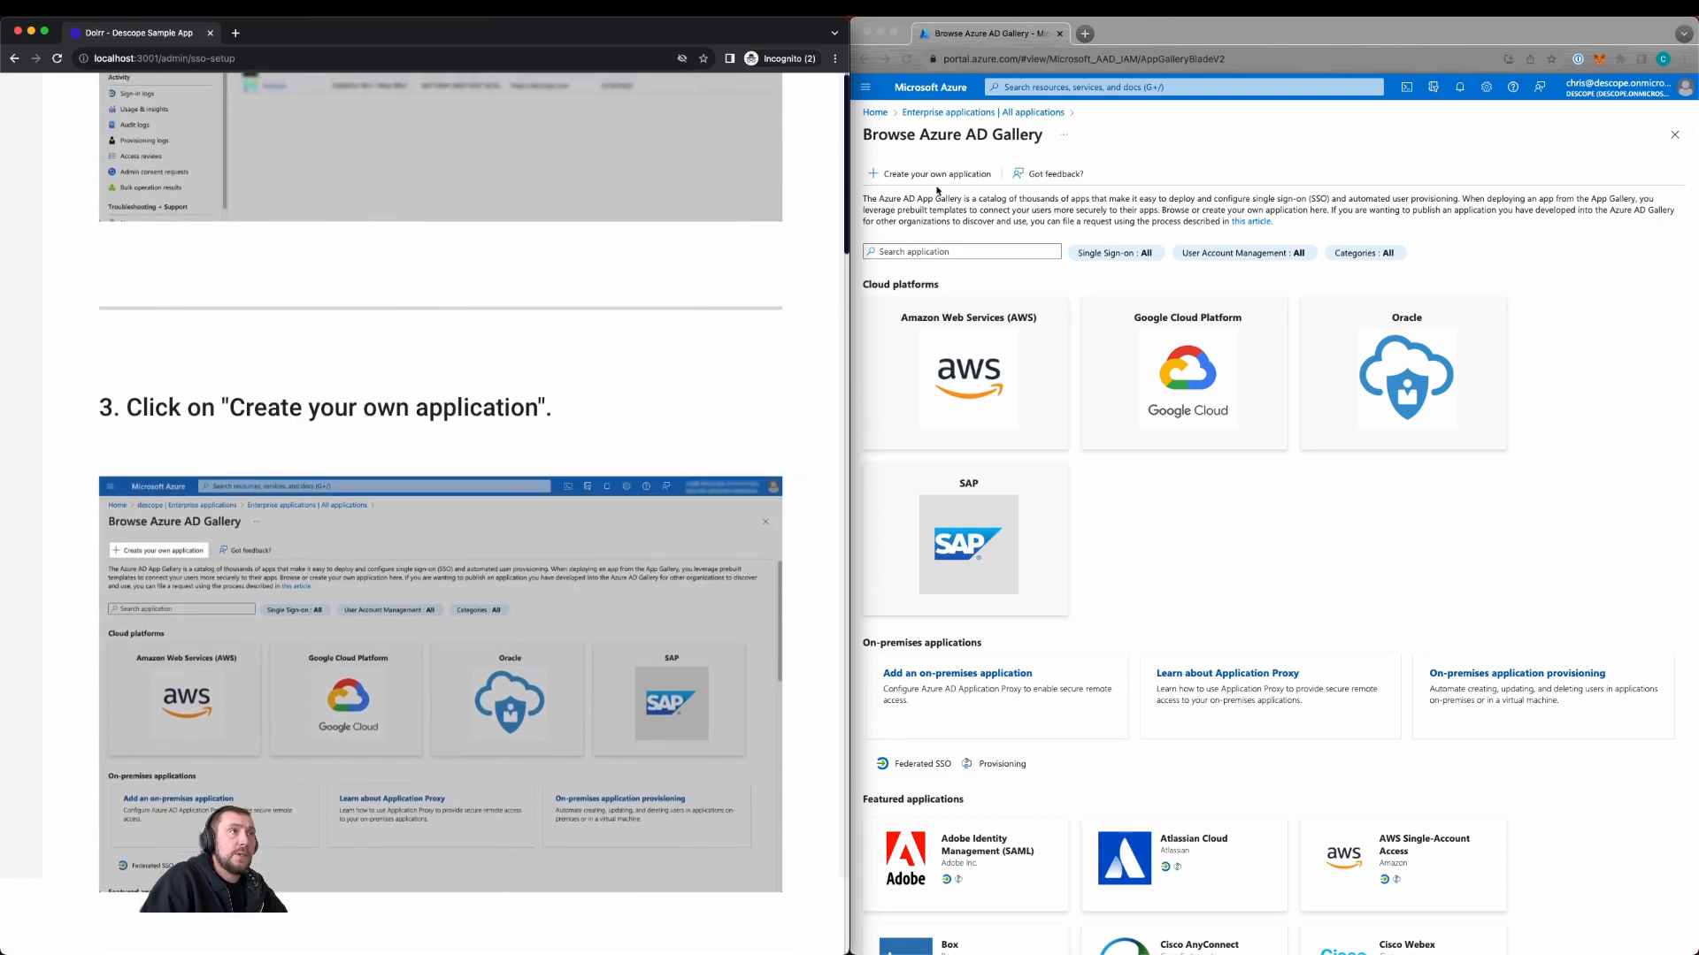
left_click(937, 174)
scroll(523, 481, "down", 3)
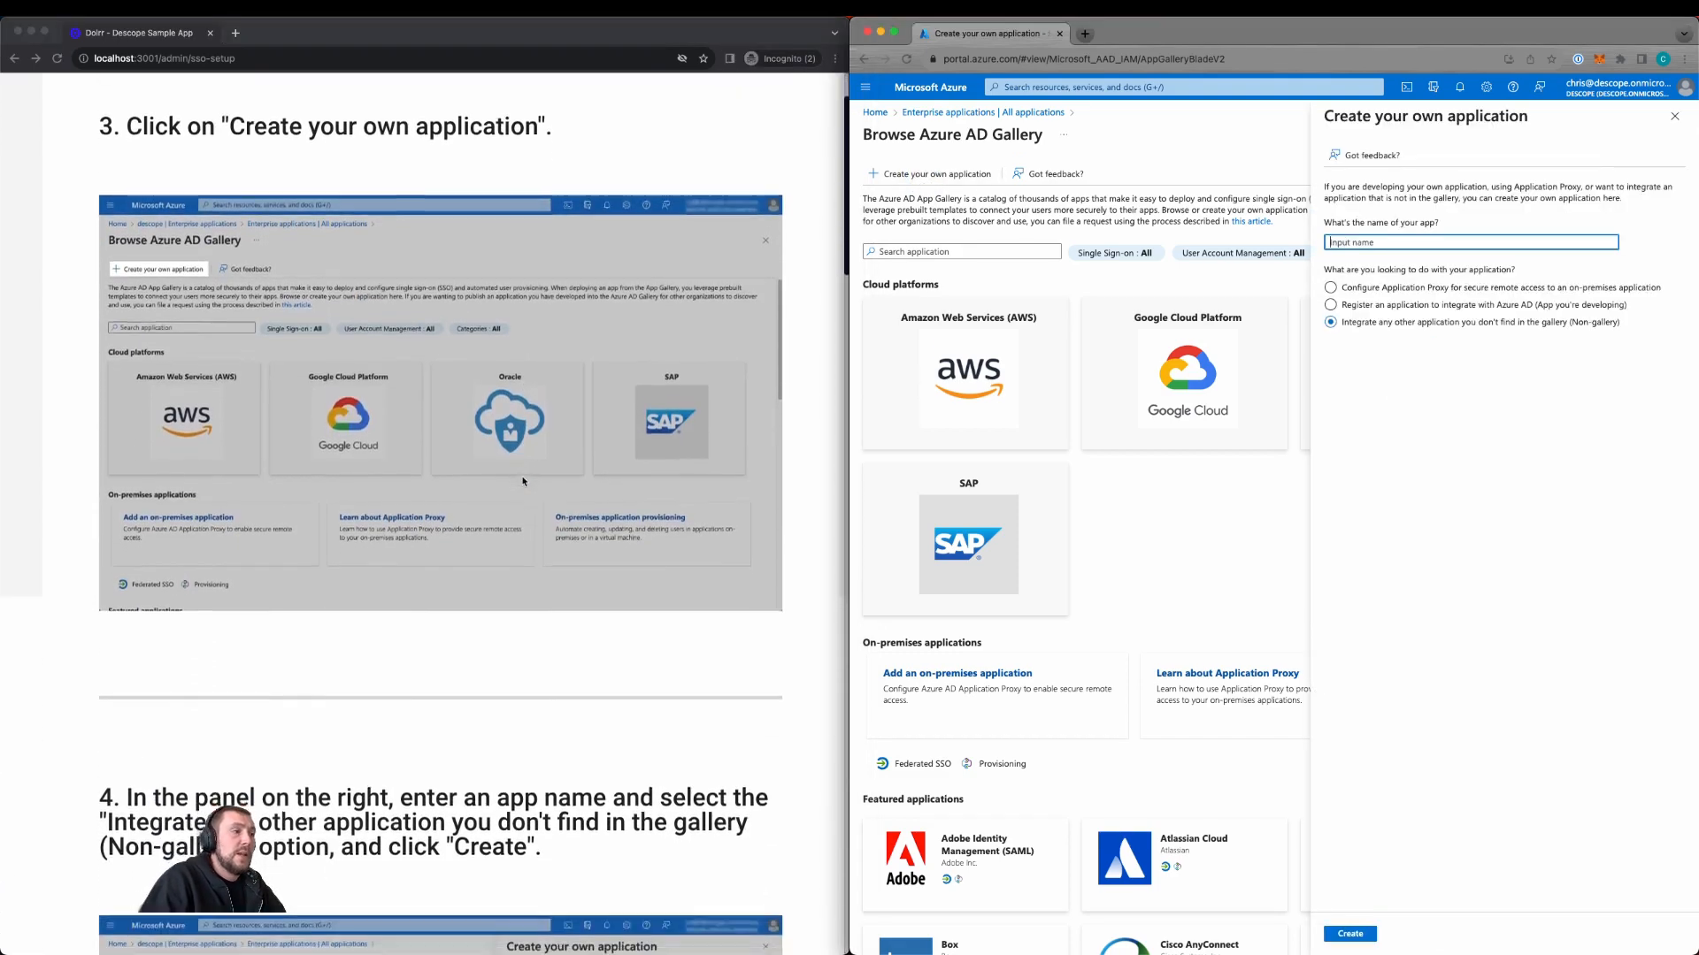
Step: Create the non-gallery Azure application named SSO Live Tutorial Azure
scroll(523, 481, "down", 5)
left_click(1435, 242)
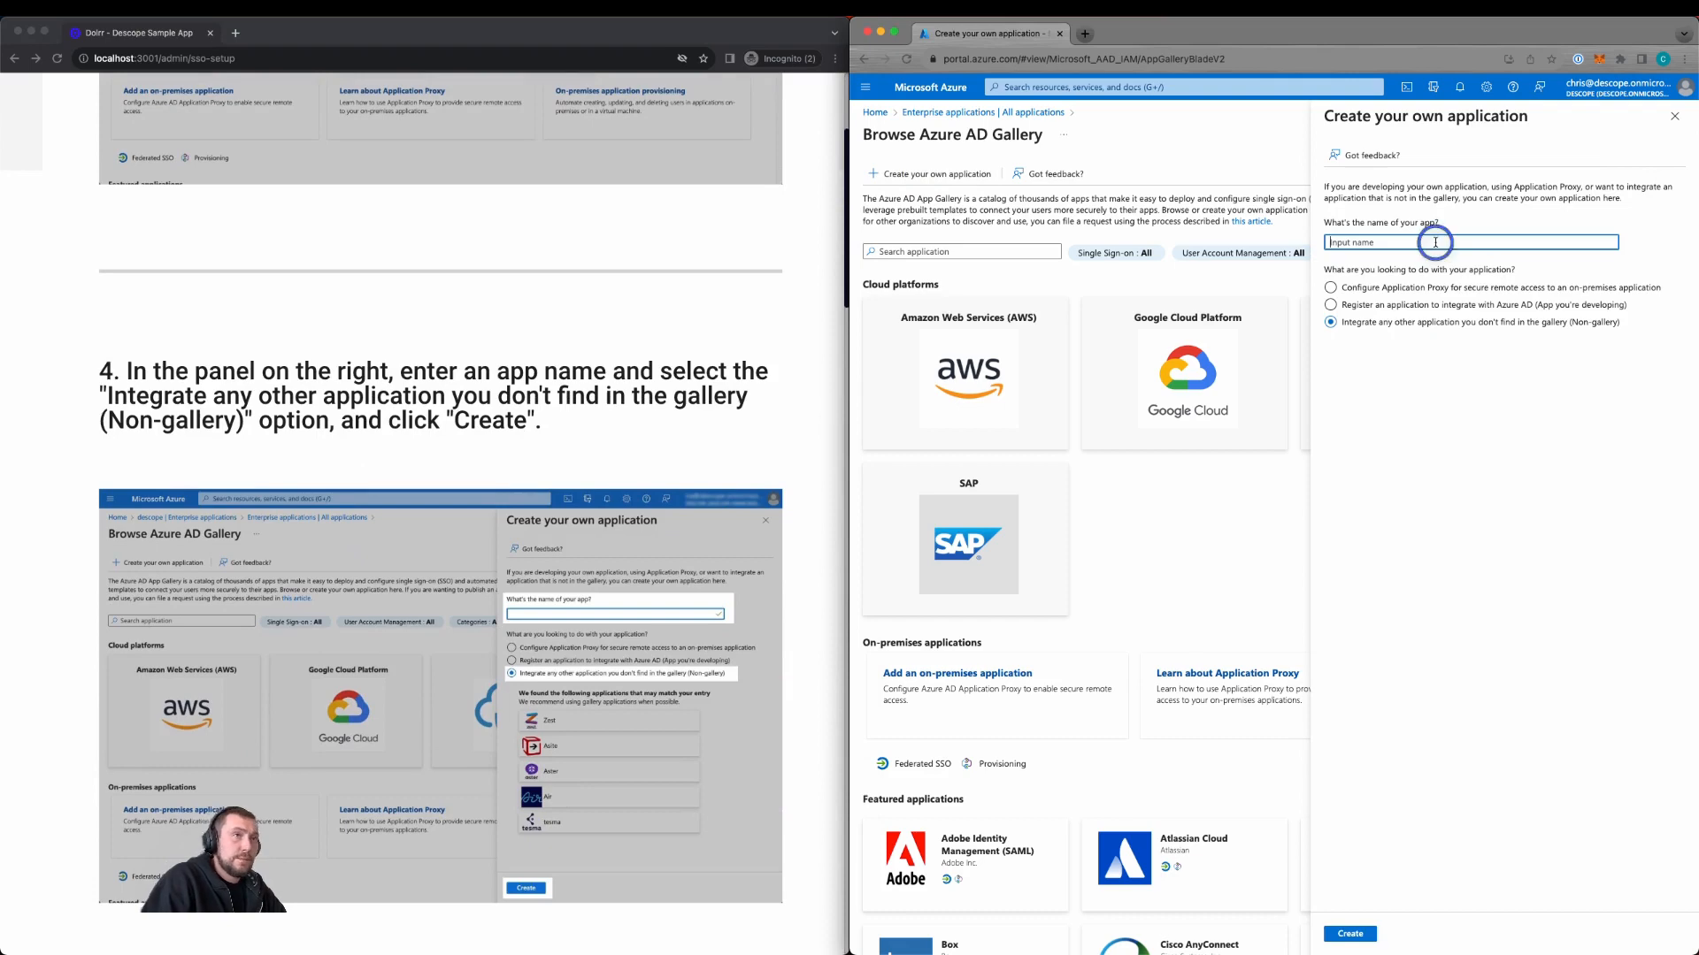
type("SSO Live Tutorial Azure")
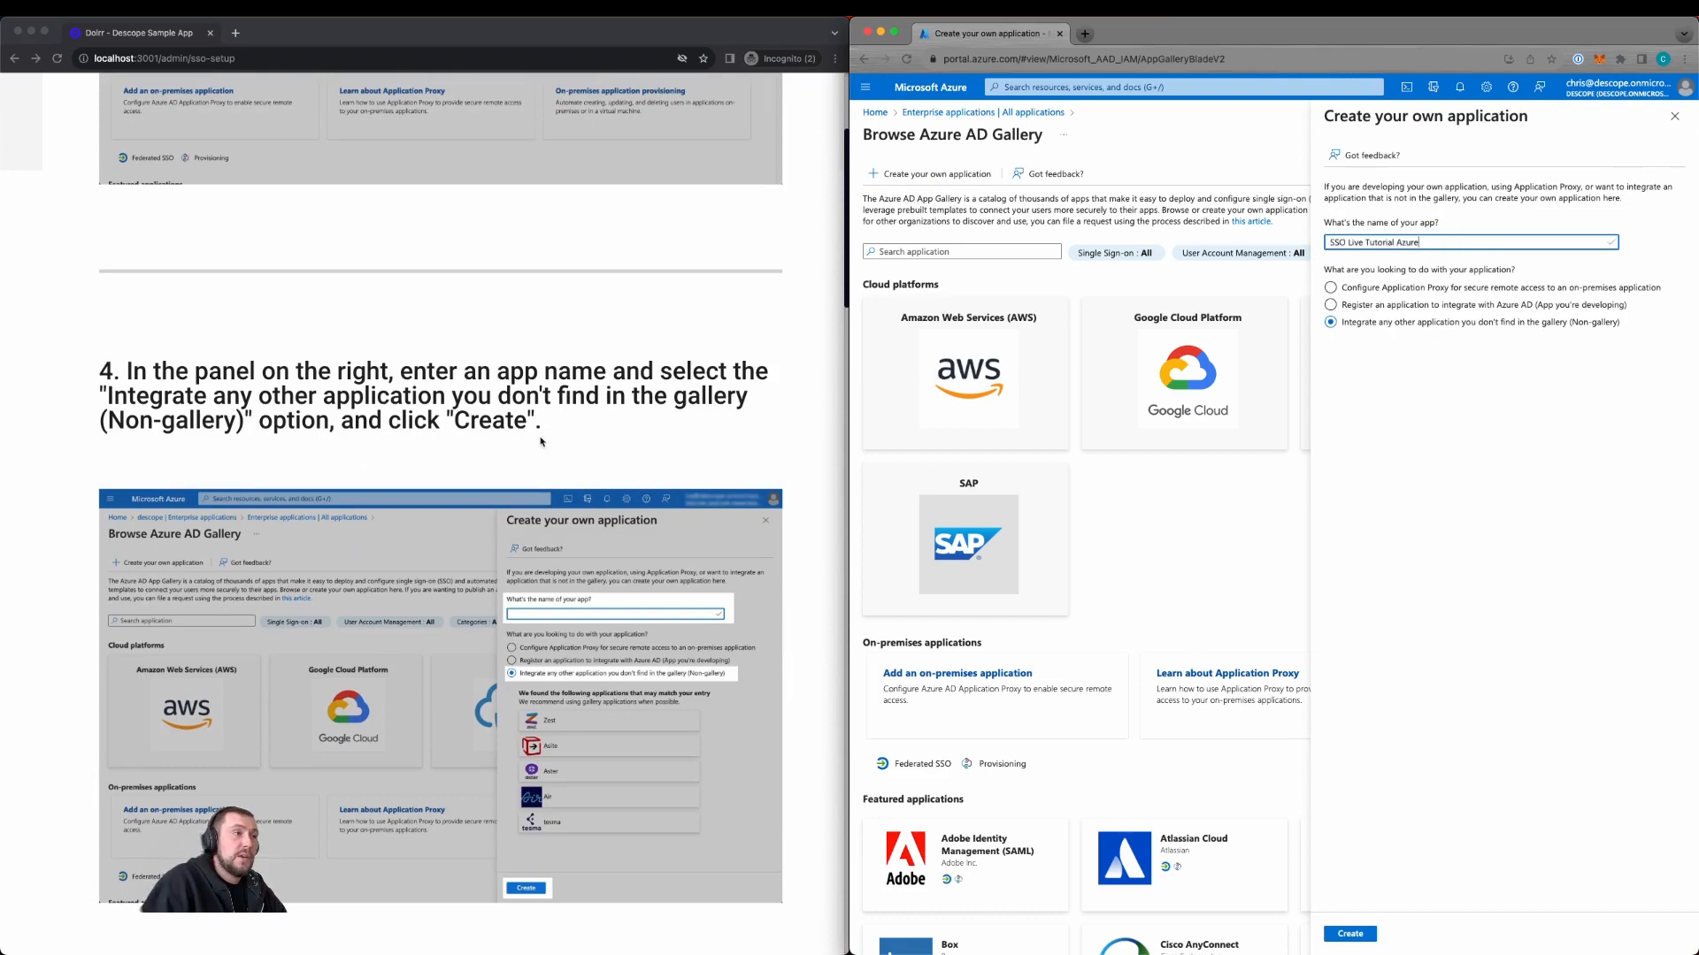
scroll(541, 442, "down", 10)
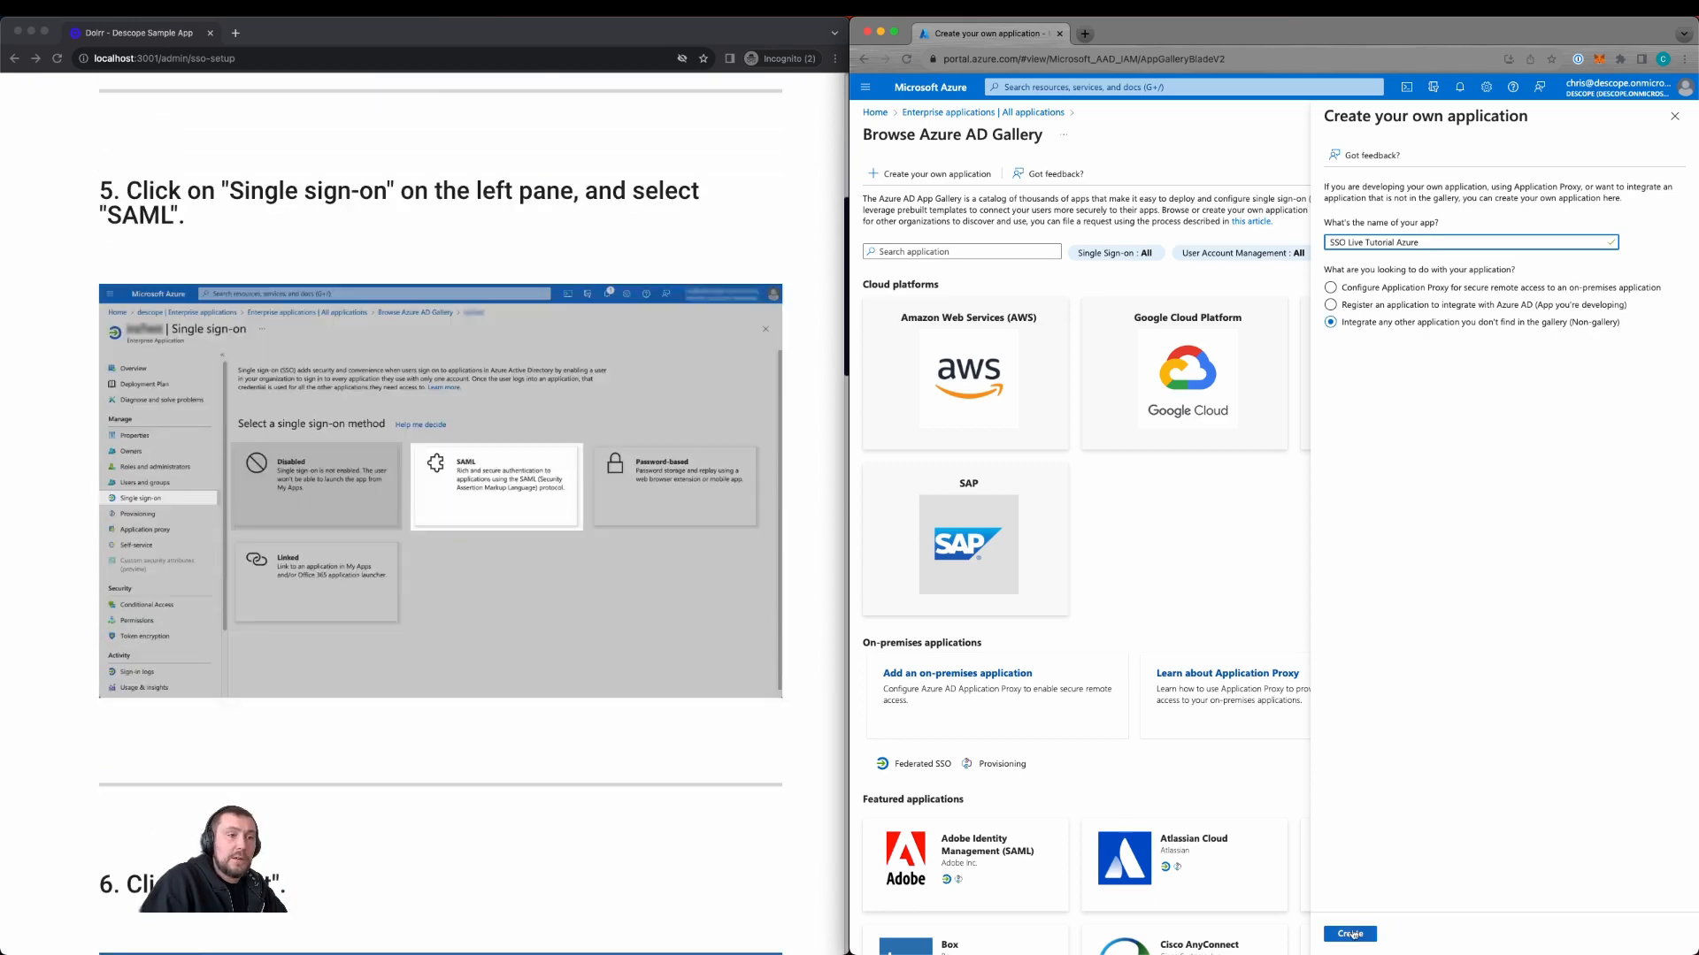
left_click(1352, 934)
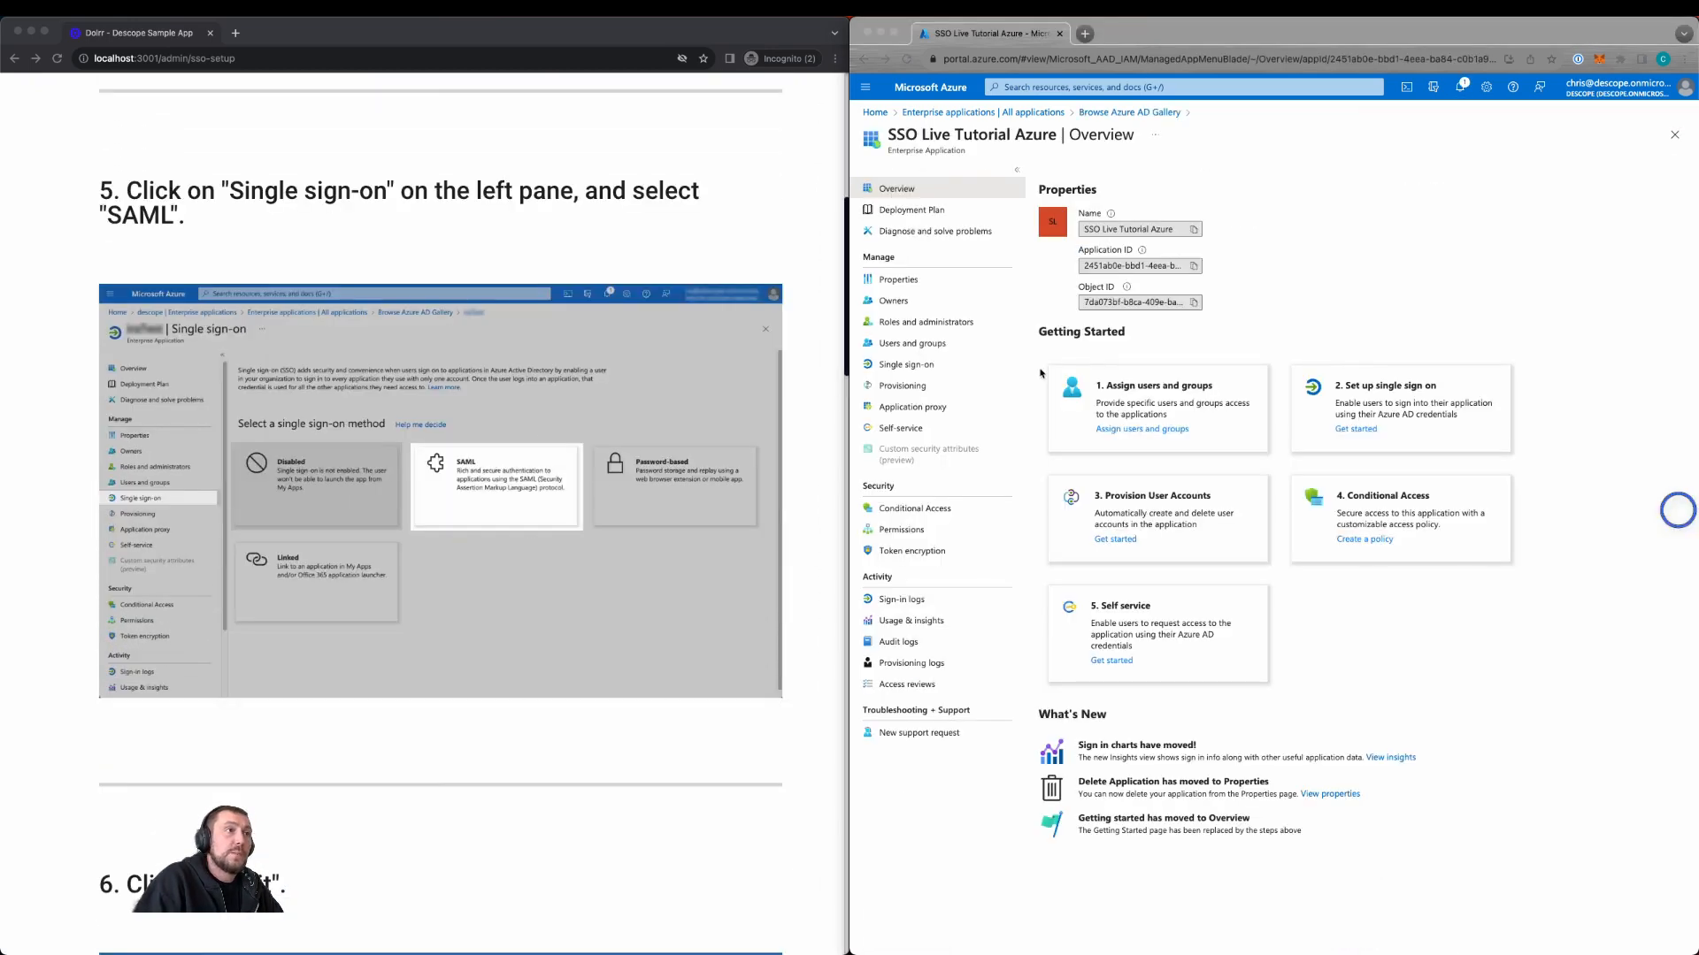
Step: Choose SAML single sign-on for the app and begin editing its Basic SAML Configuration
left_click(908, 367)
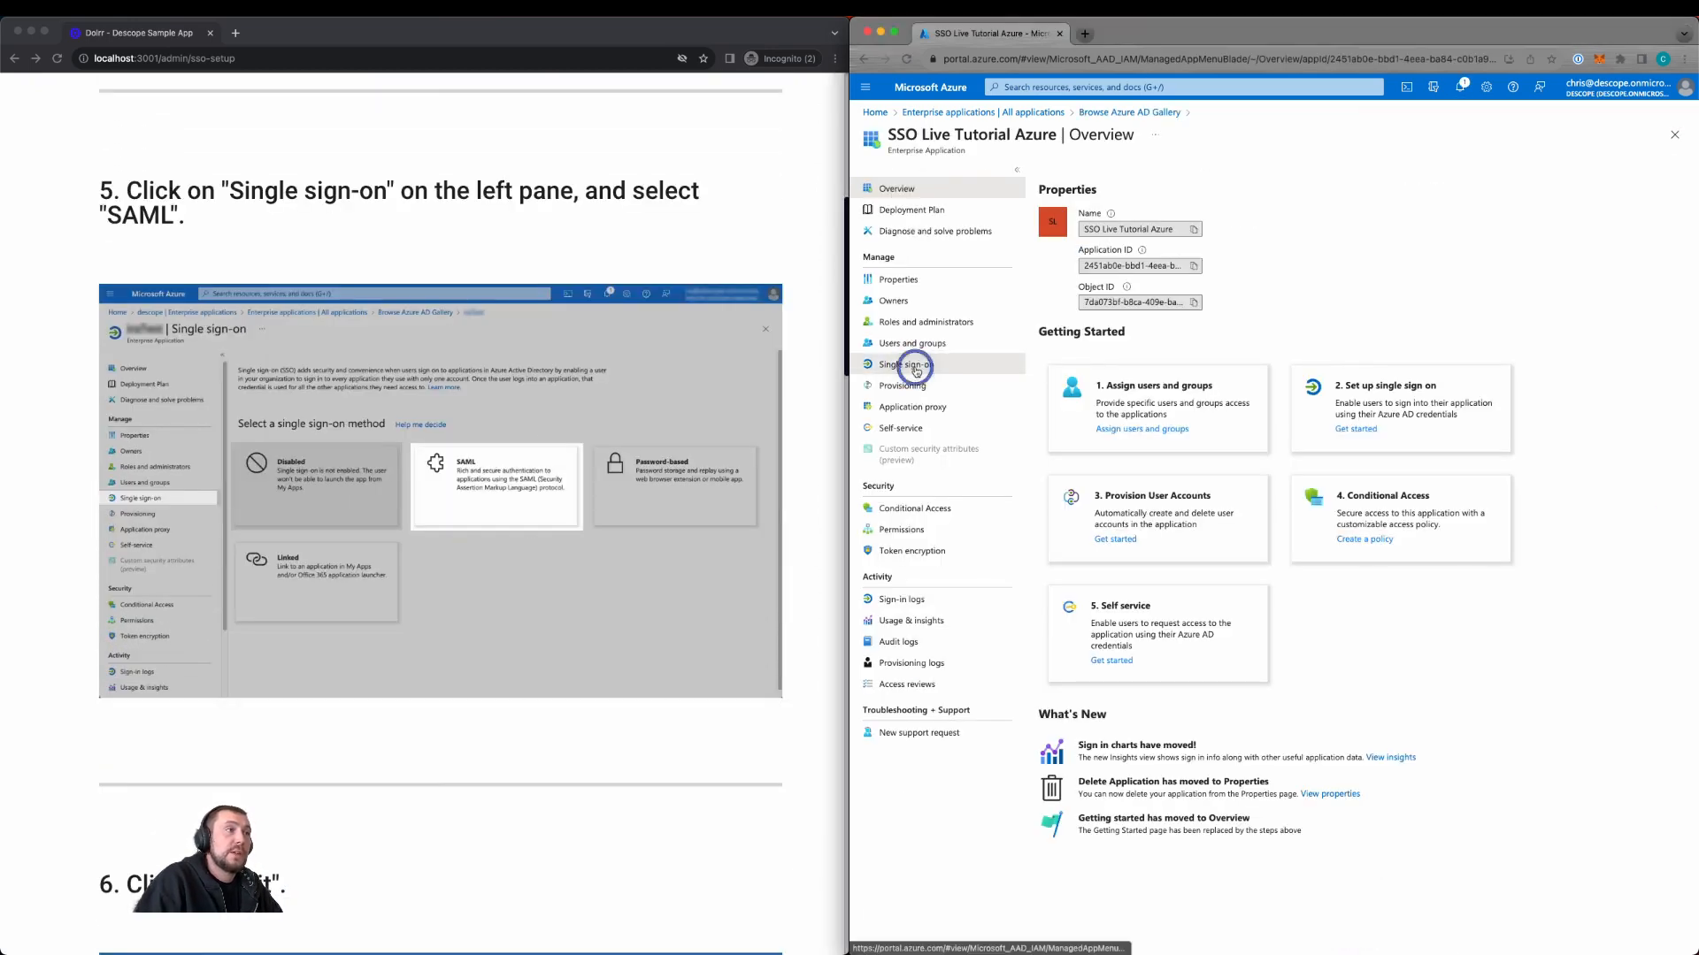
left_click(1288, 390)
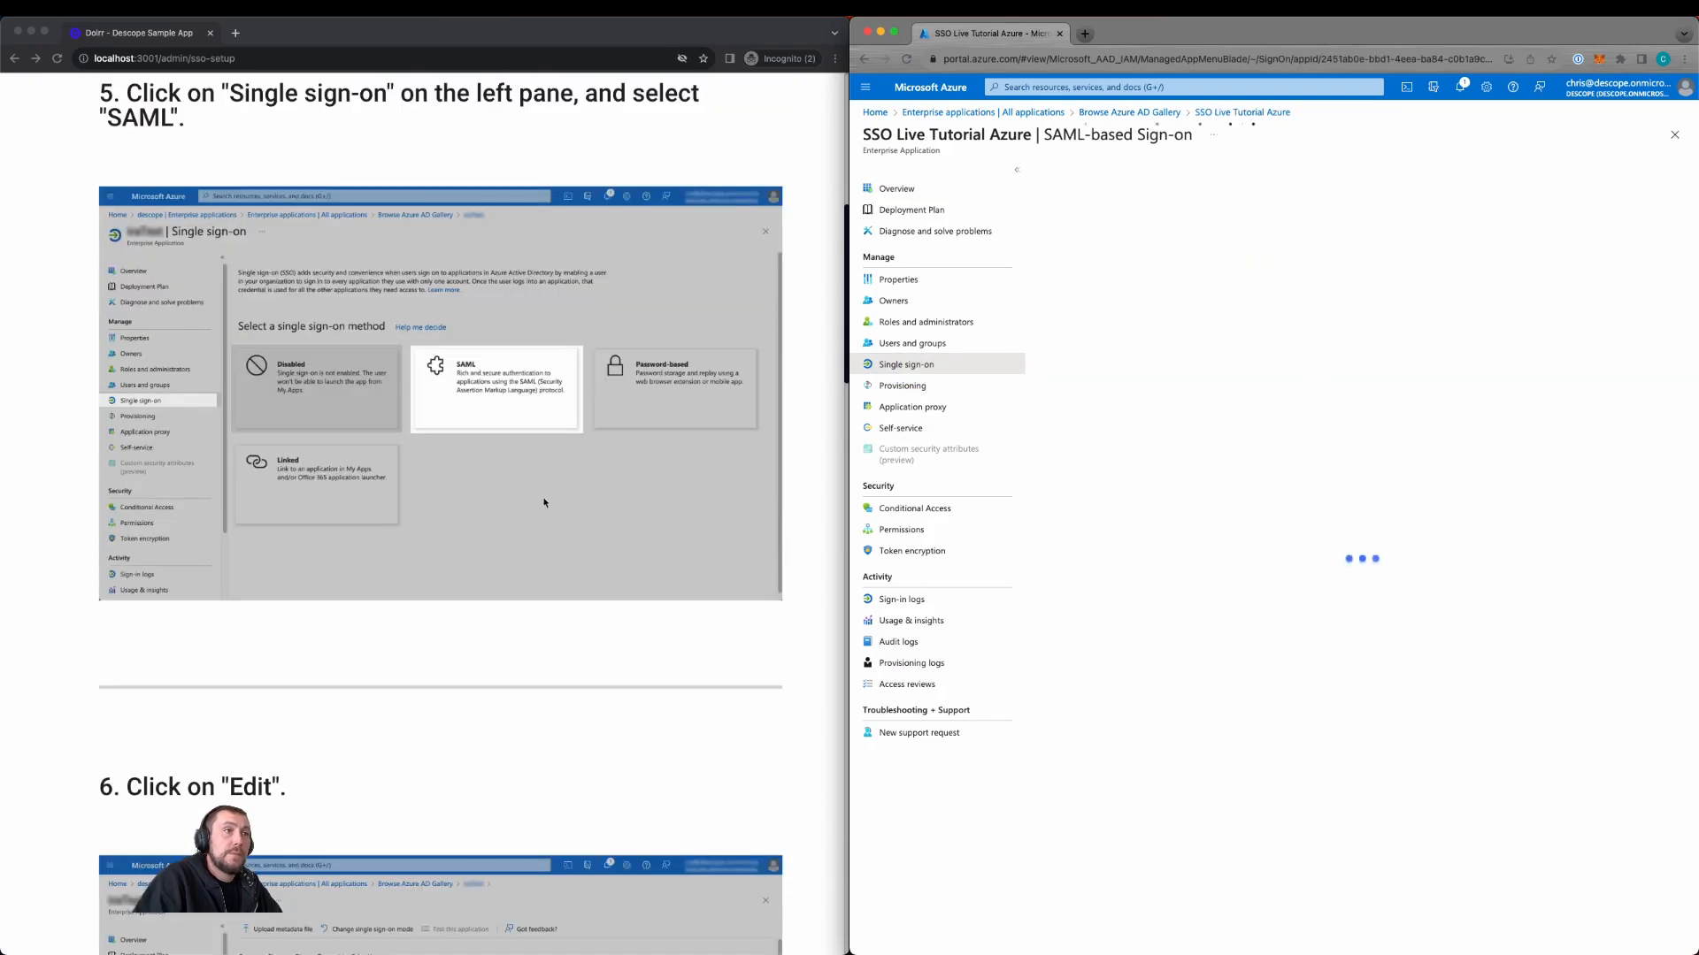
left_click(1490, 319)
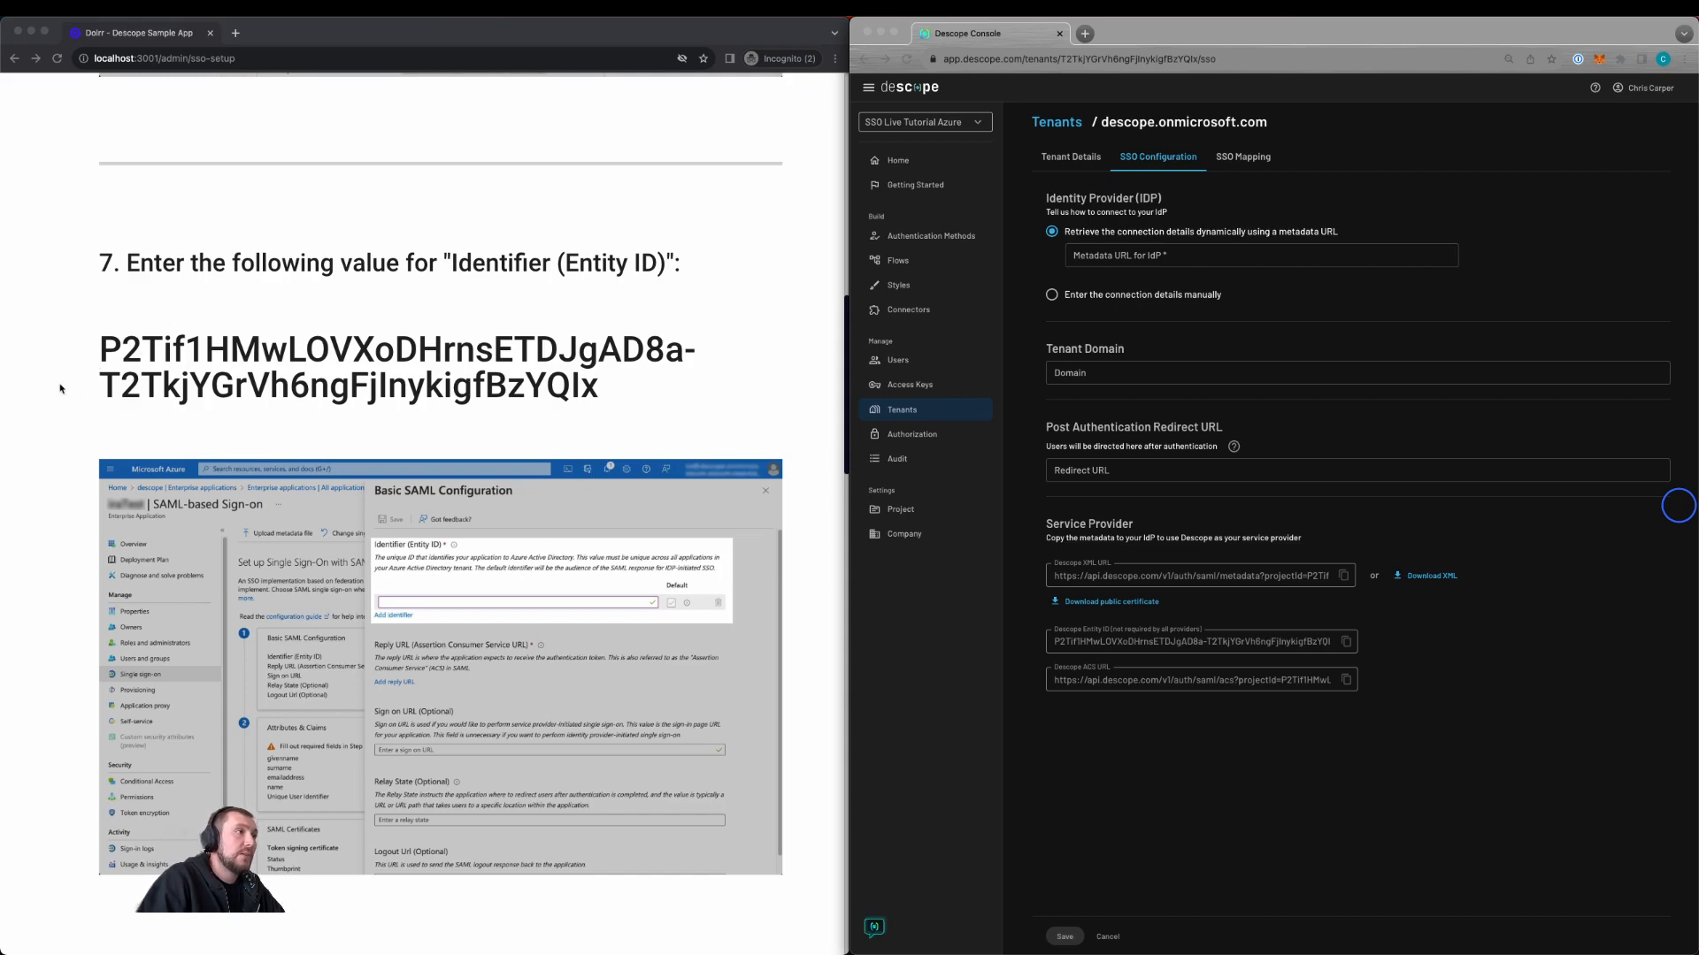
Step: Review the tenant's Service Provider details and select the Descope entity ID
scroll(335, 390, "down", 10)
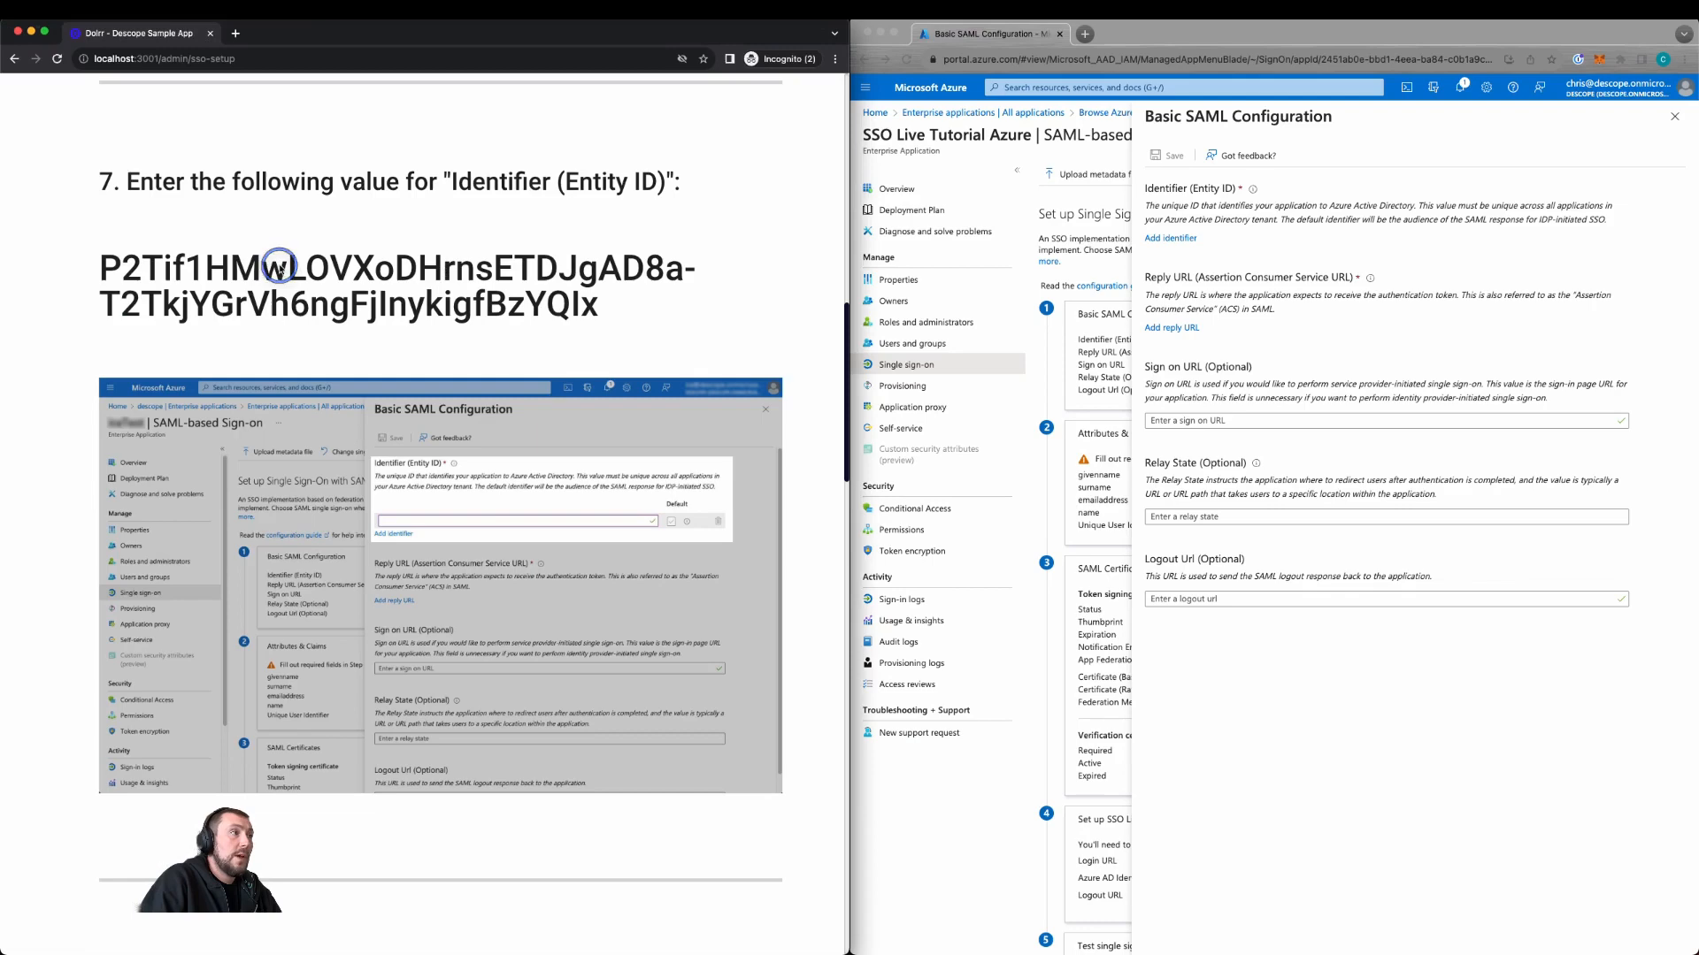
double_click(278, 267)
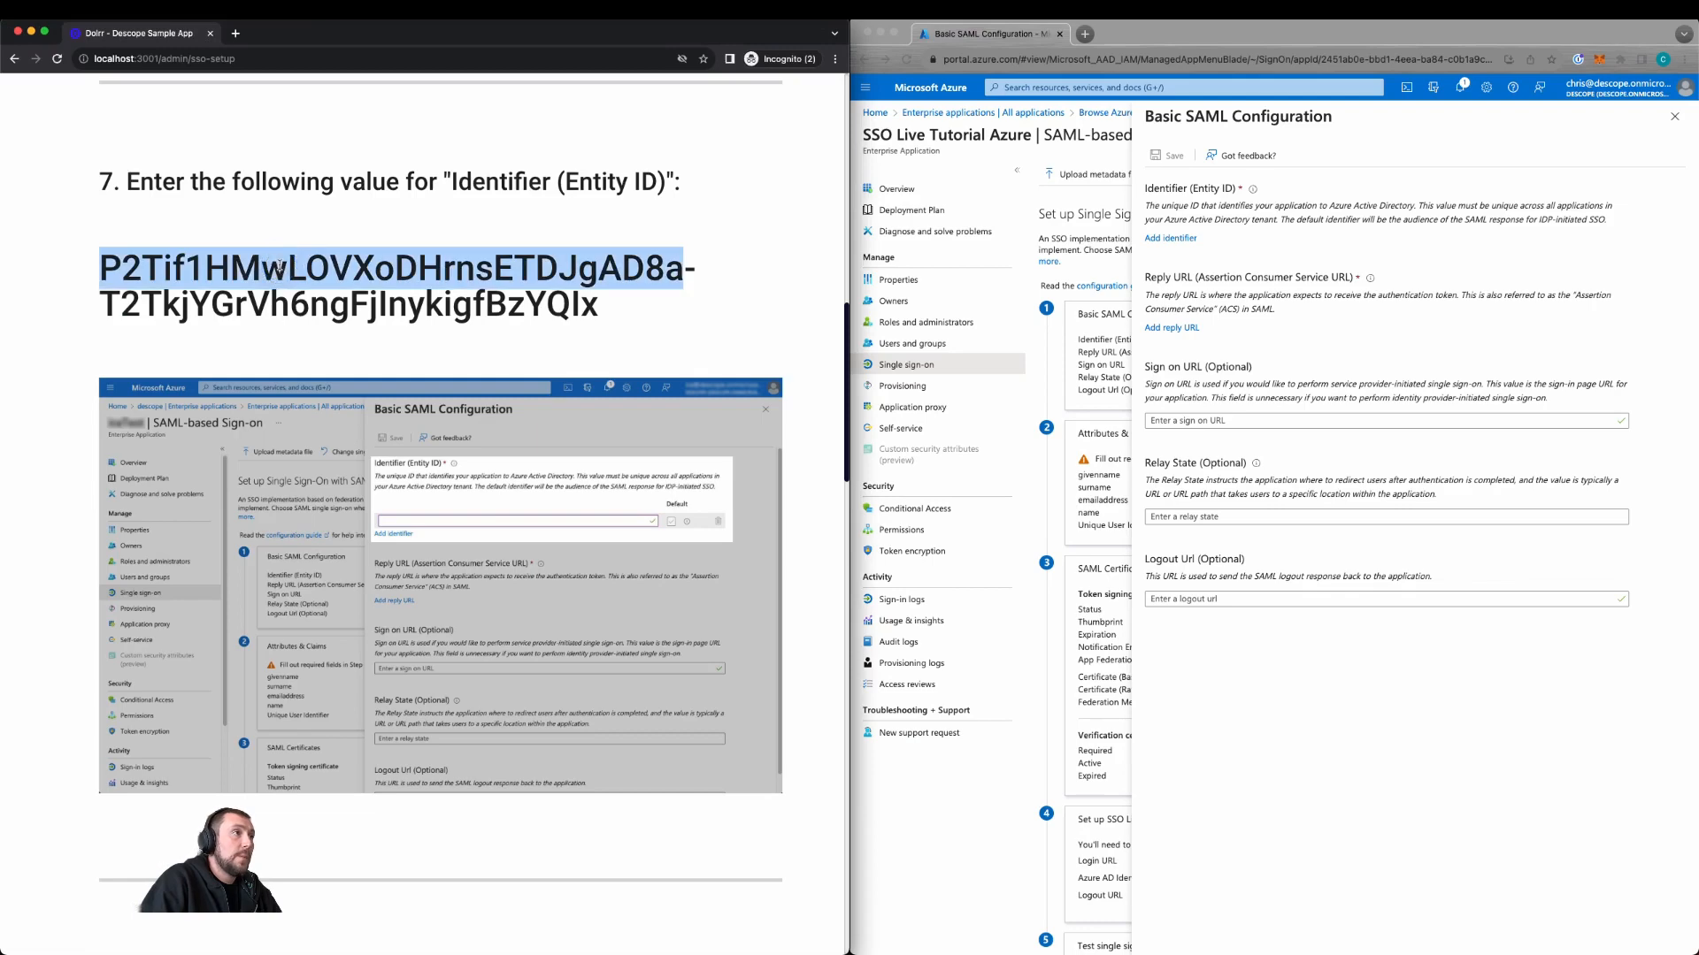
Step: Add the Descope entity ID as the app's SAML Identifier and select the Reply URL from the tutorial
left_click(610, 307)
left_click_drag(610, 307, 79, 265)
left_click(1168, 241)
left_click(1168, 241)
type("P2Tif1HMwLOVXoDHrnsETDJgAD8a-T2TkjYGrVh6ngFjInykigfBzYQIx")
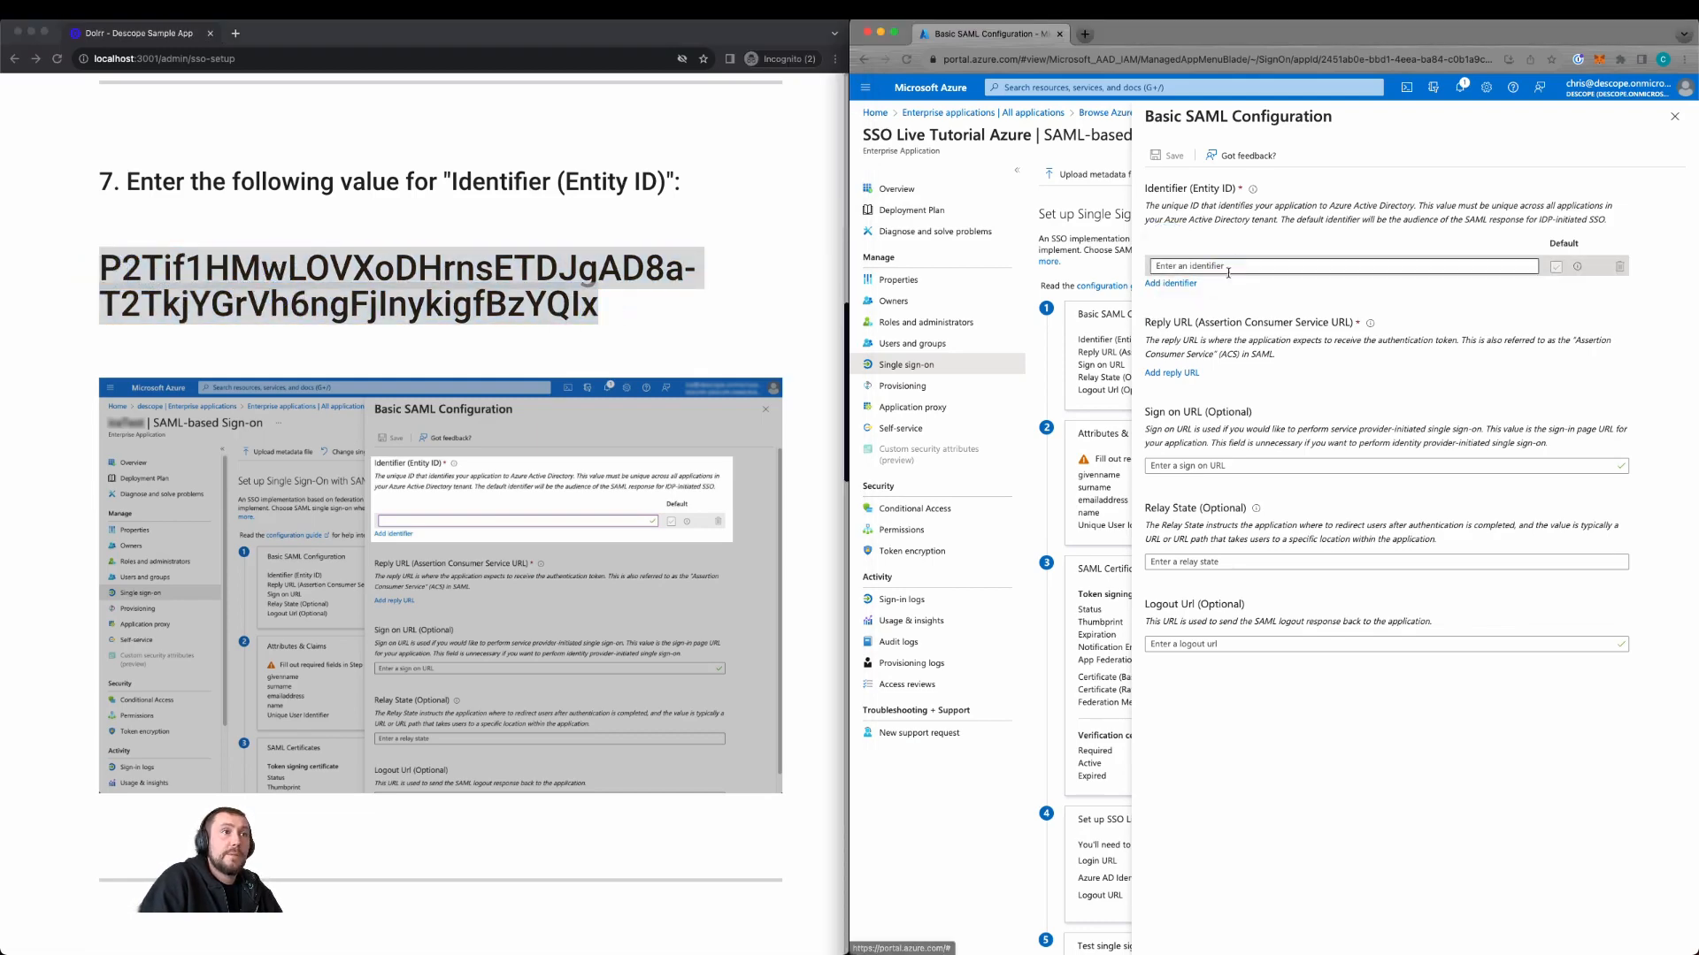
scroll(513, 358, "down", 3)
scroll(513, 358, "down", 6)
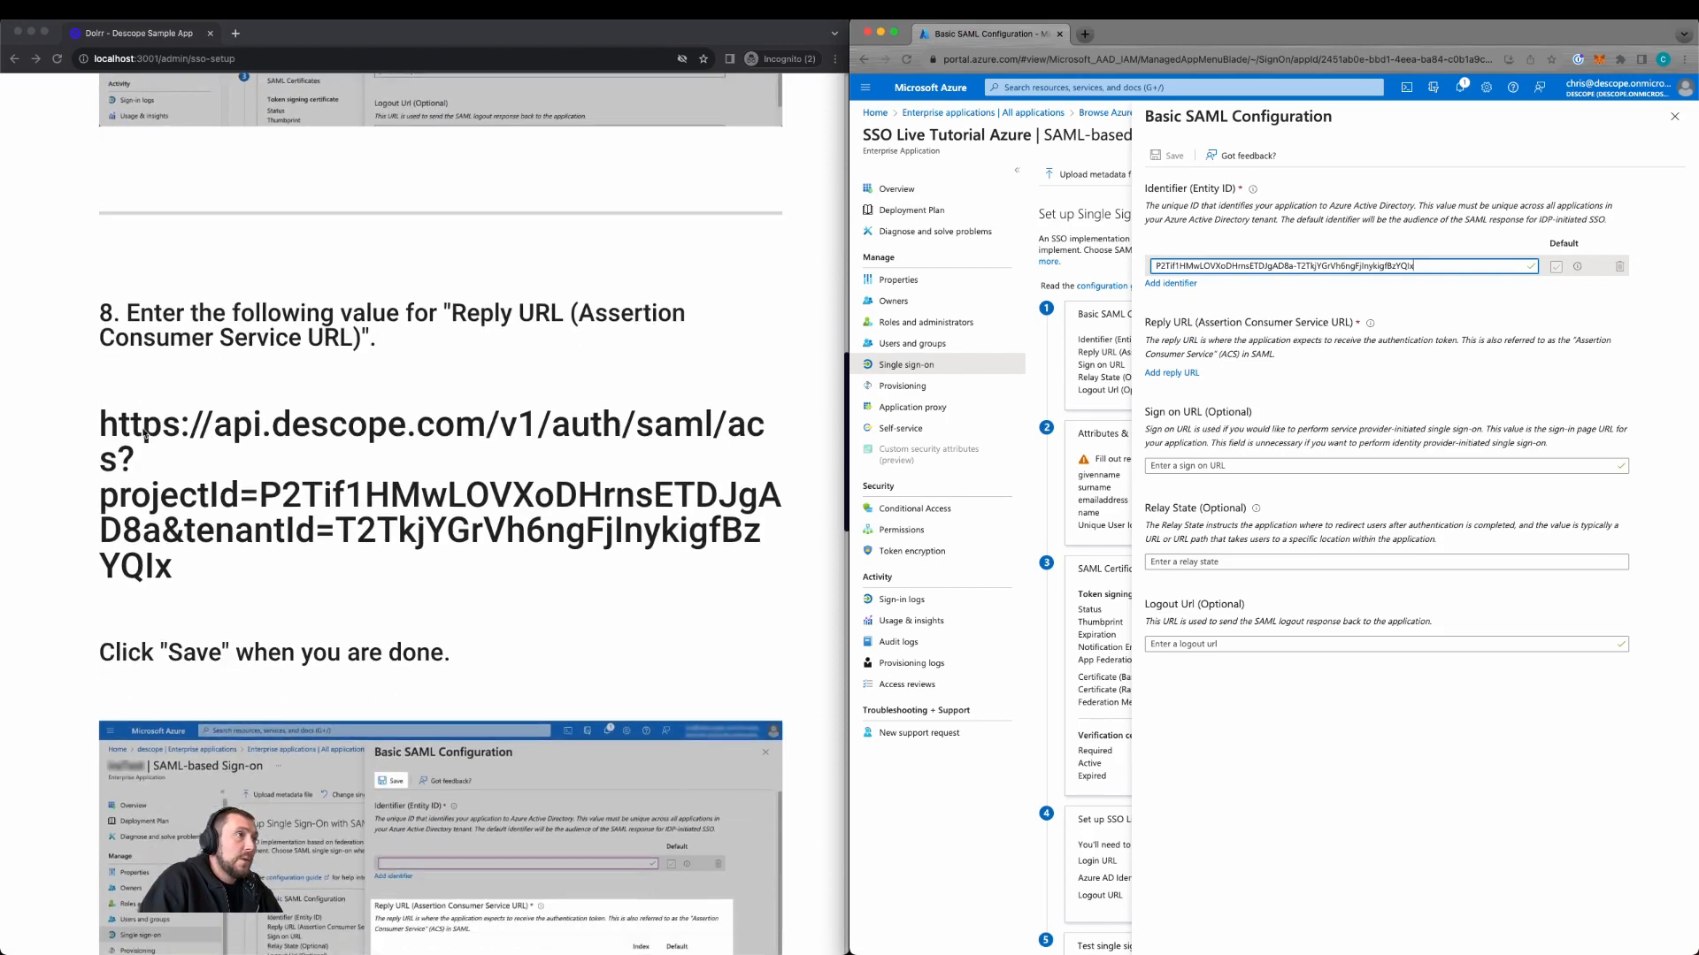
left_click_drag(177, 568, 106, 466)
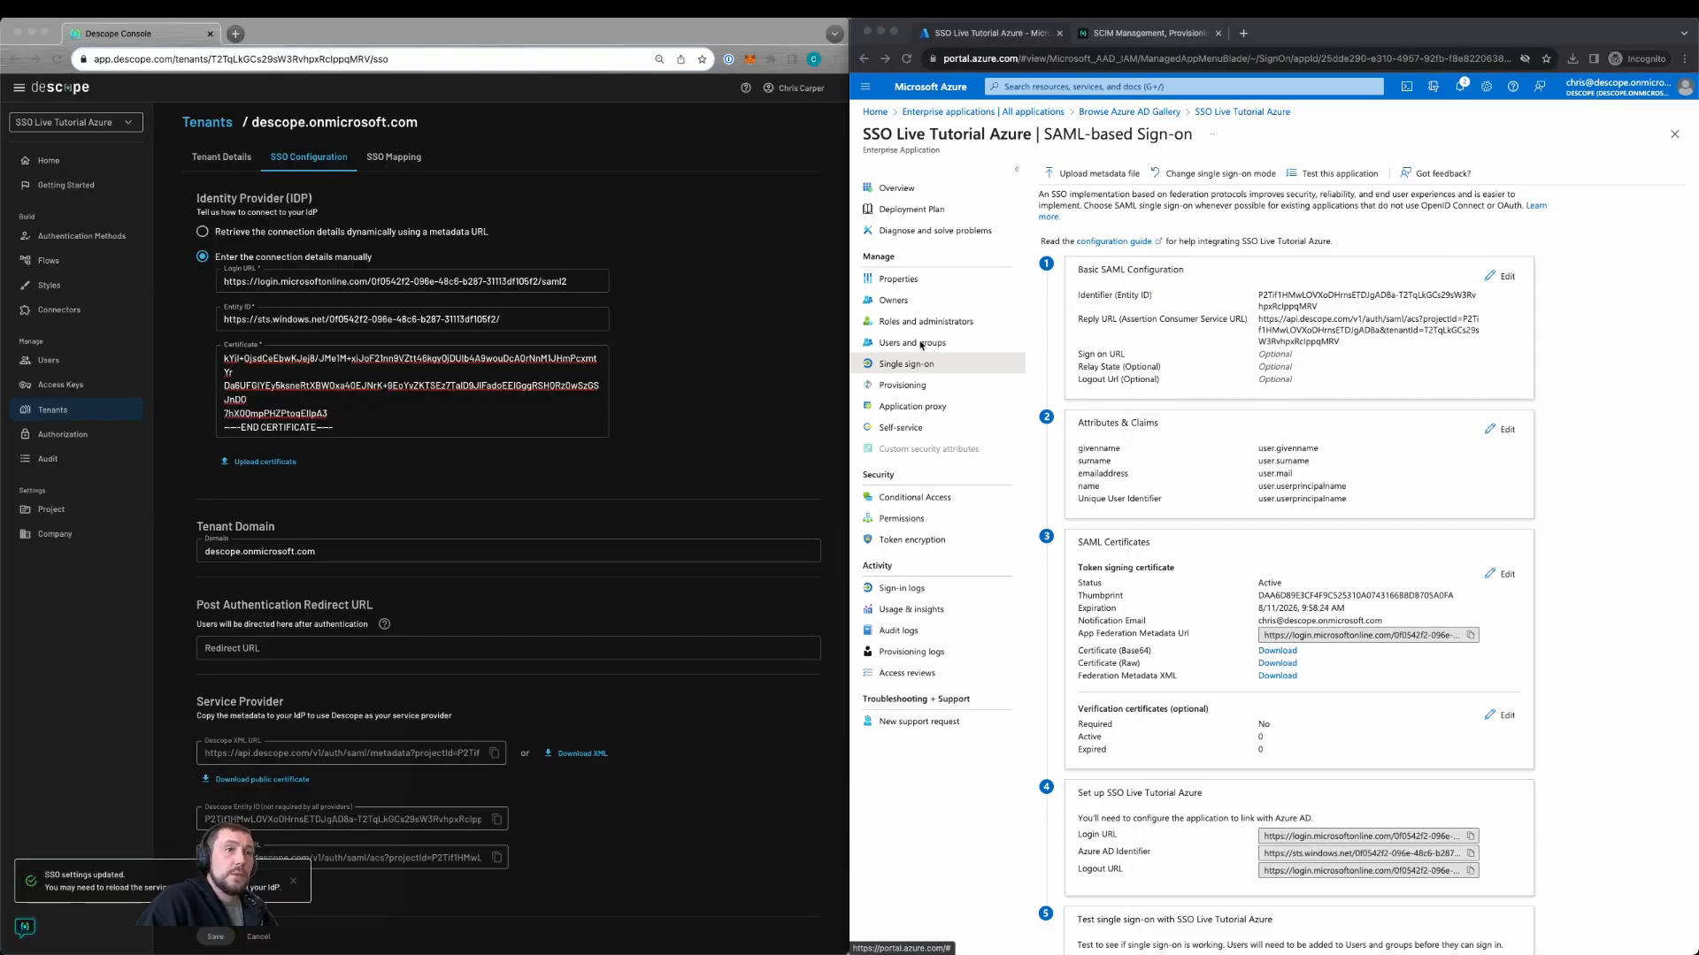
Step: Assign 1 user and 3 groups to SSO Live Tutorial Azure
left_click(921, 344)
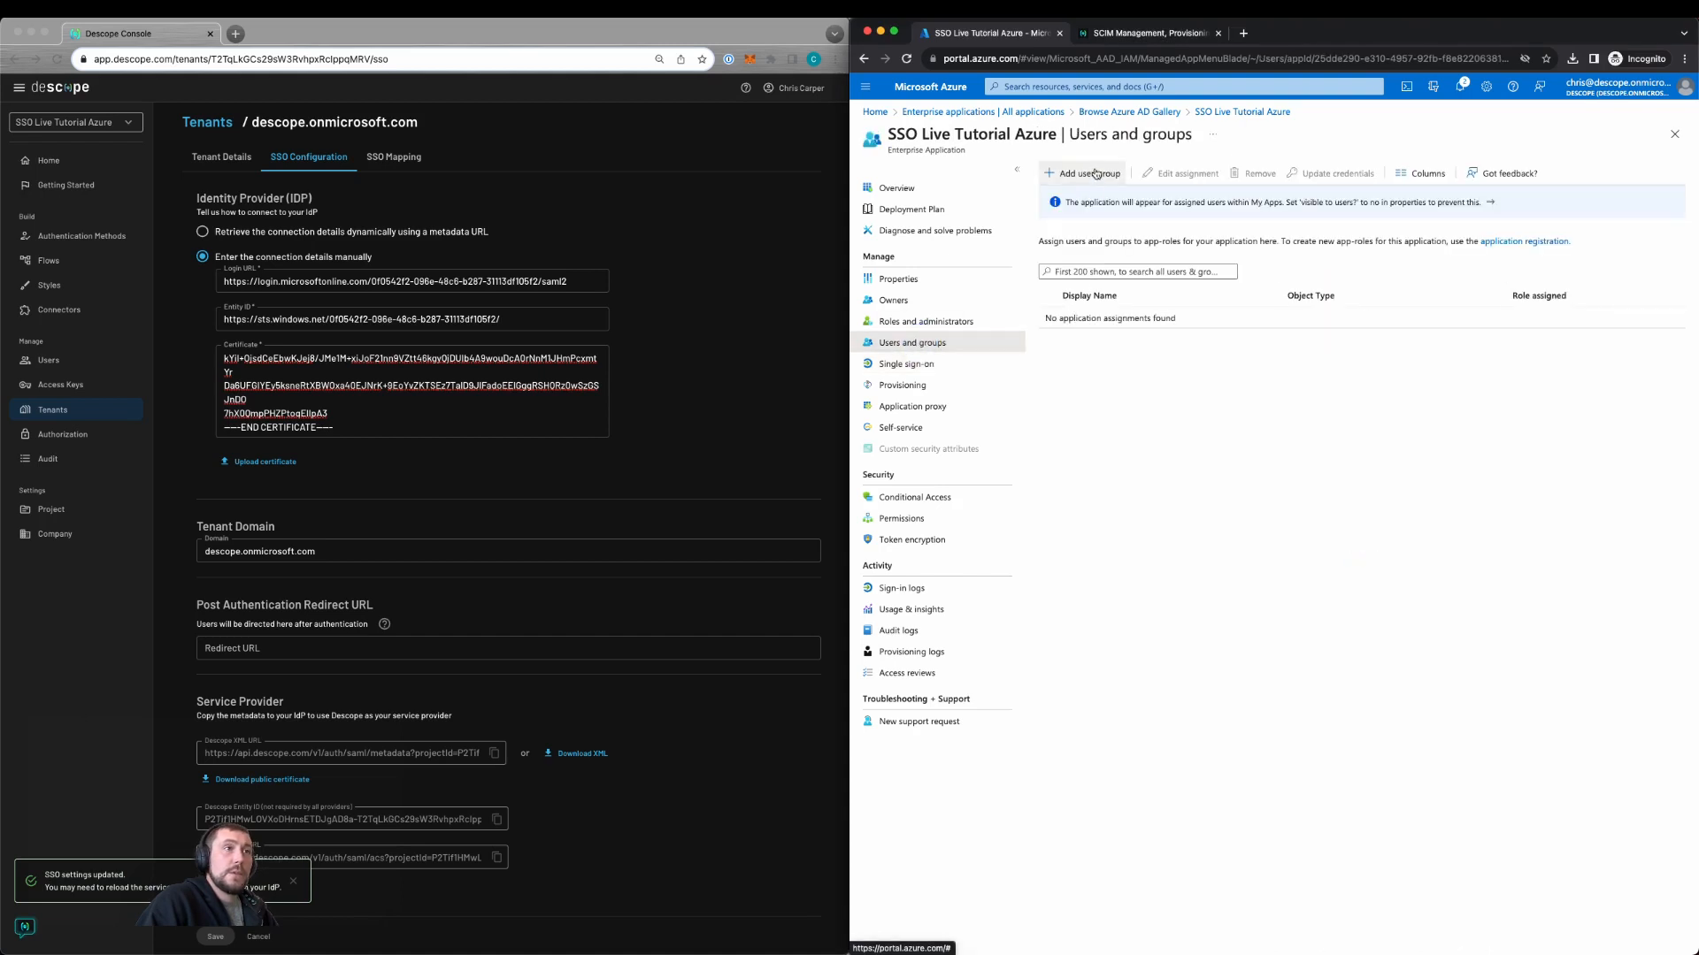
left_click(1085, 174)
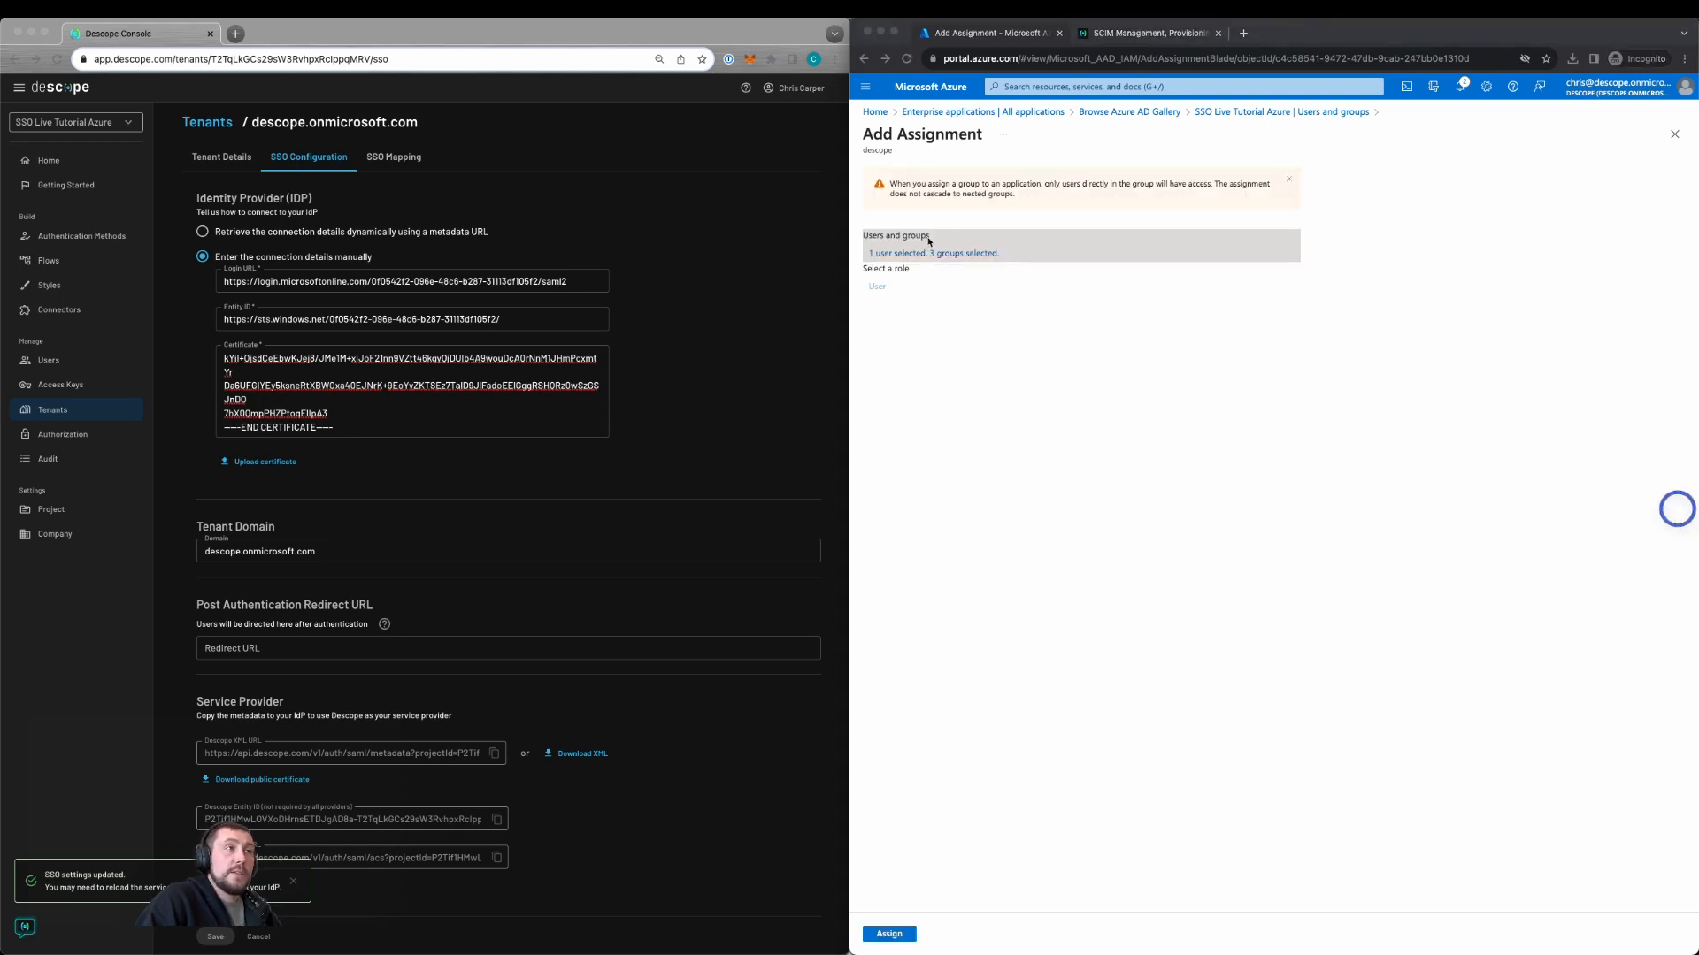
left_click(889, 935)
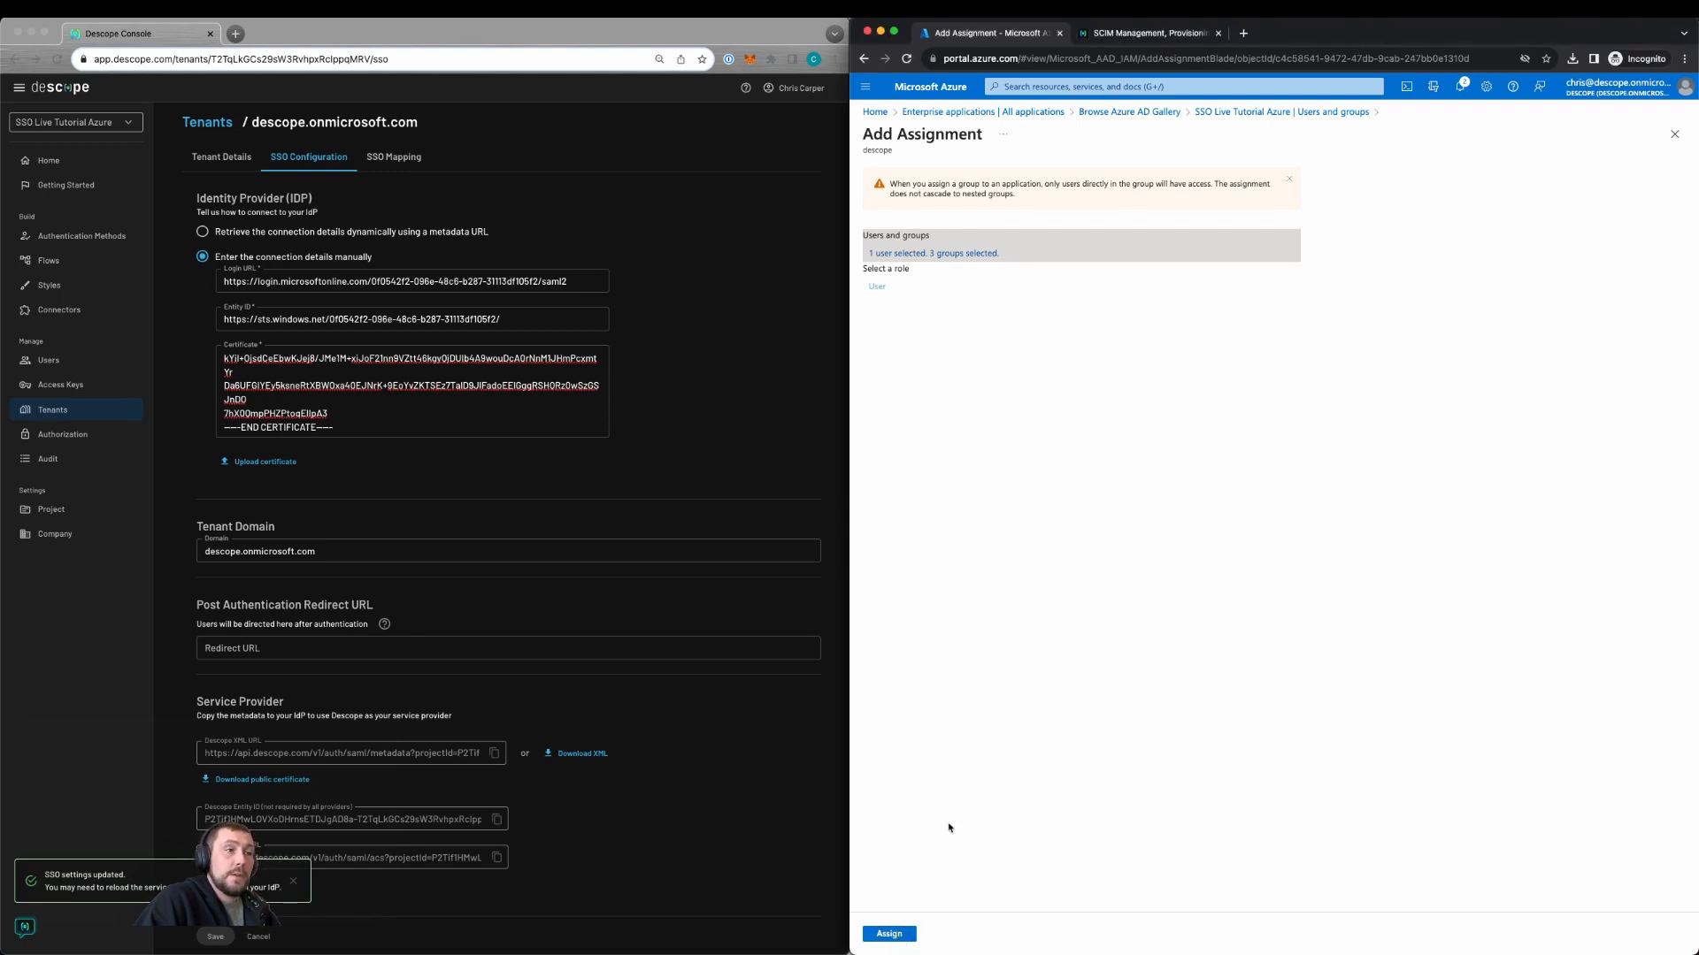
left_click(892, 934)
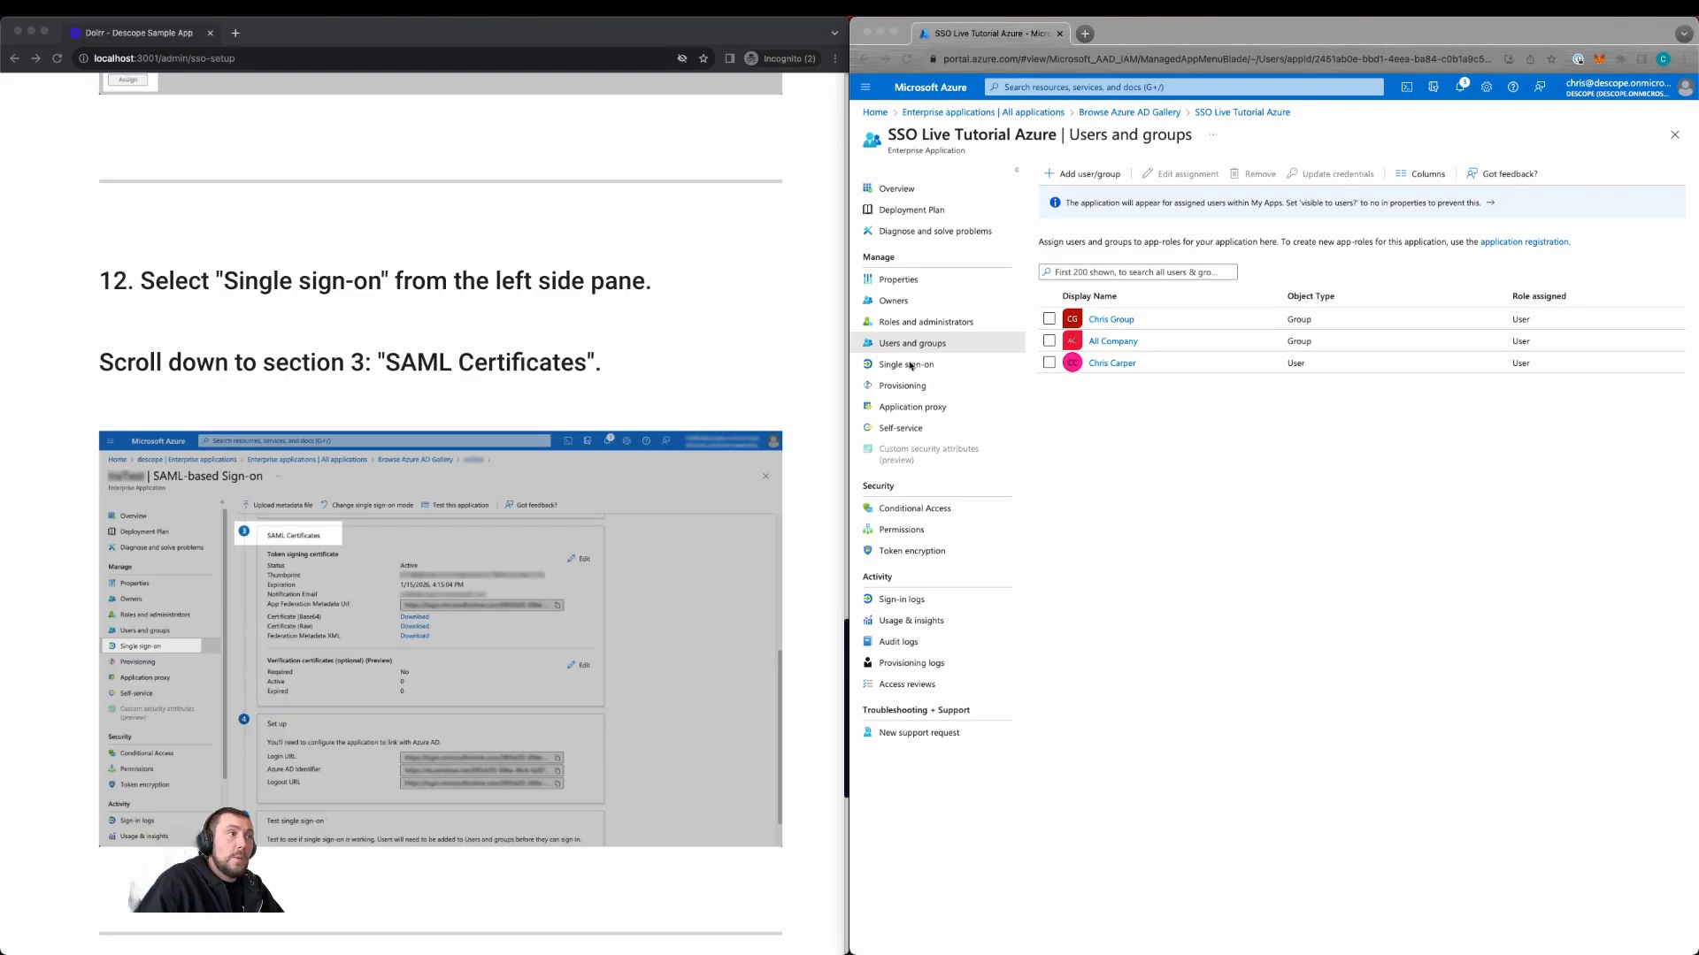
Step: Download the Certificate (Base64) from Single sign-on as SSO Live Tutorial Azure.cer
left_click(920, 364)
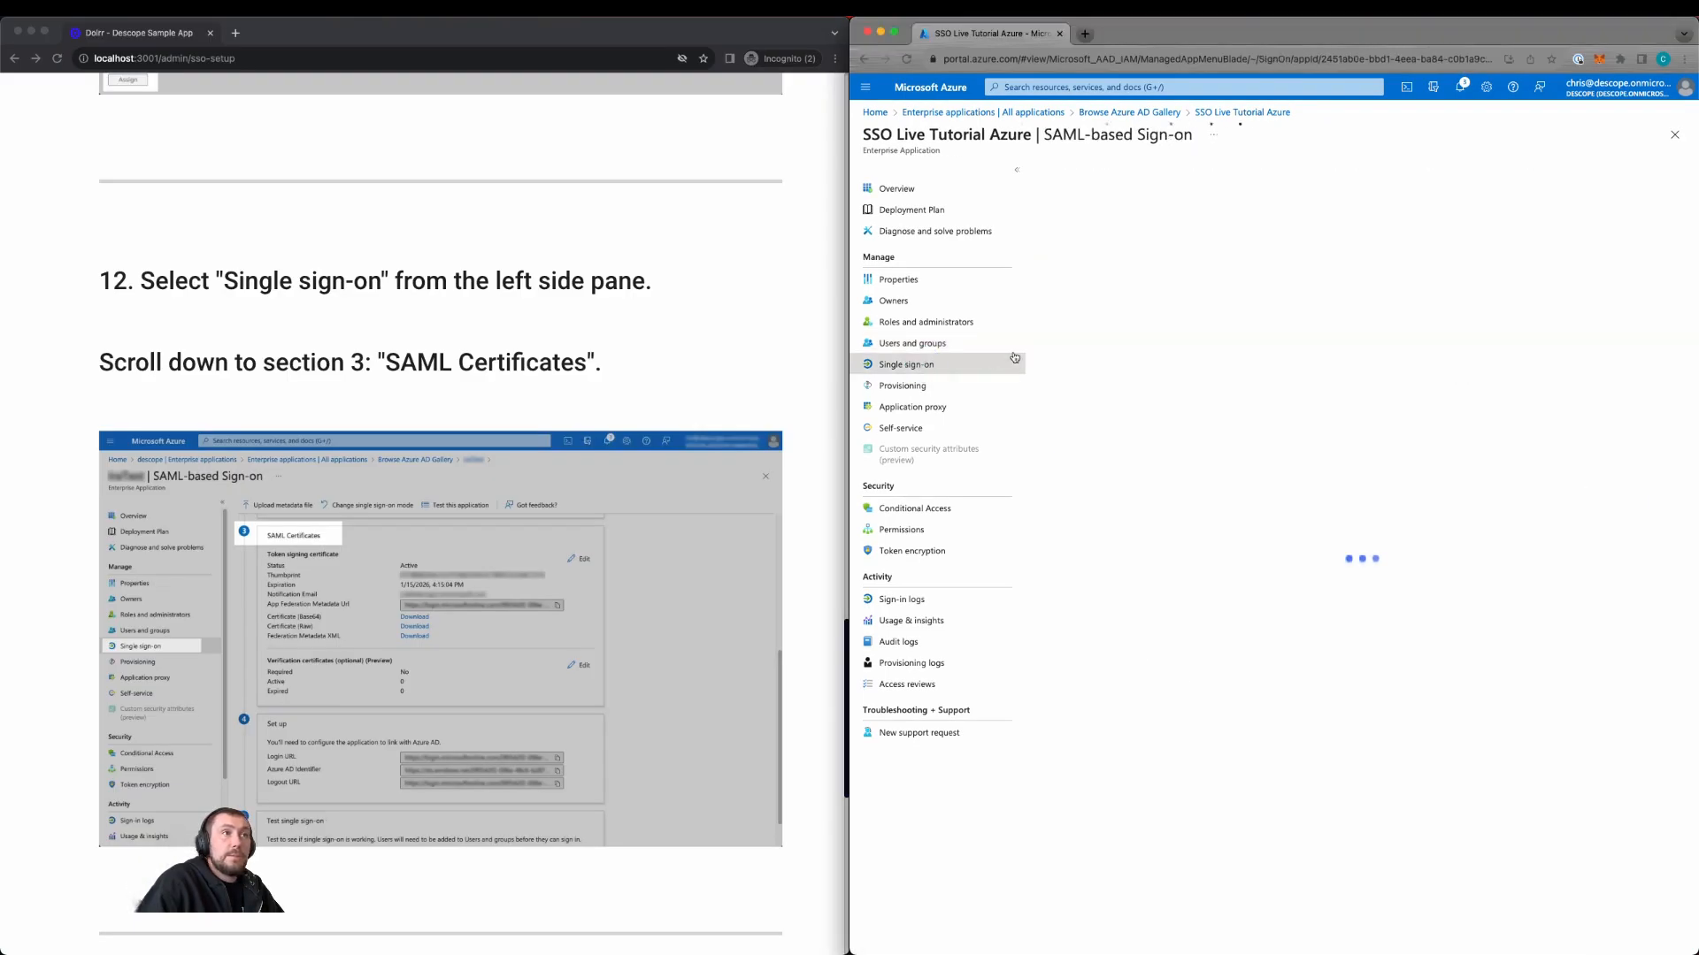
left_click(1278, 696)
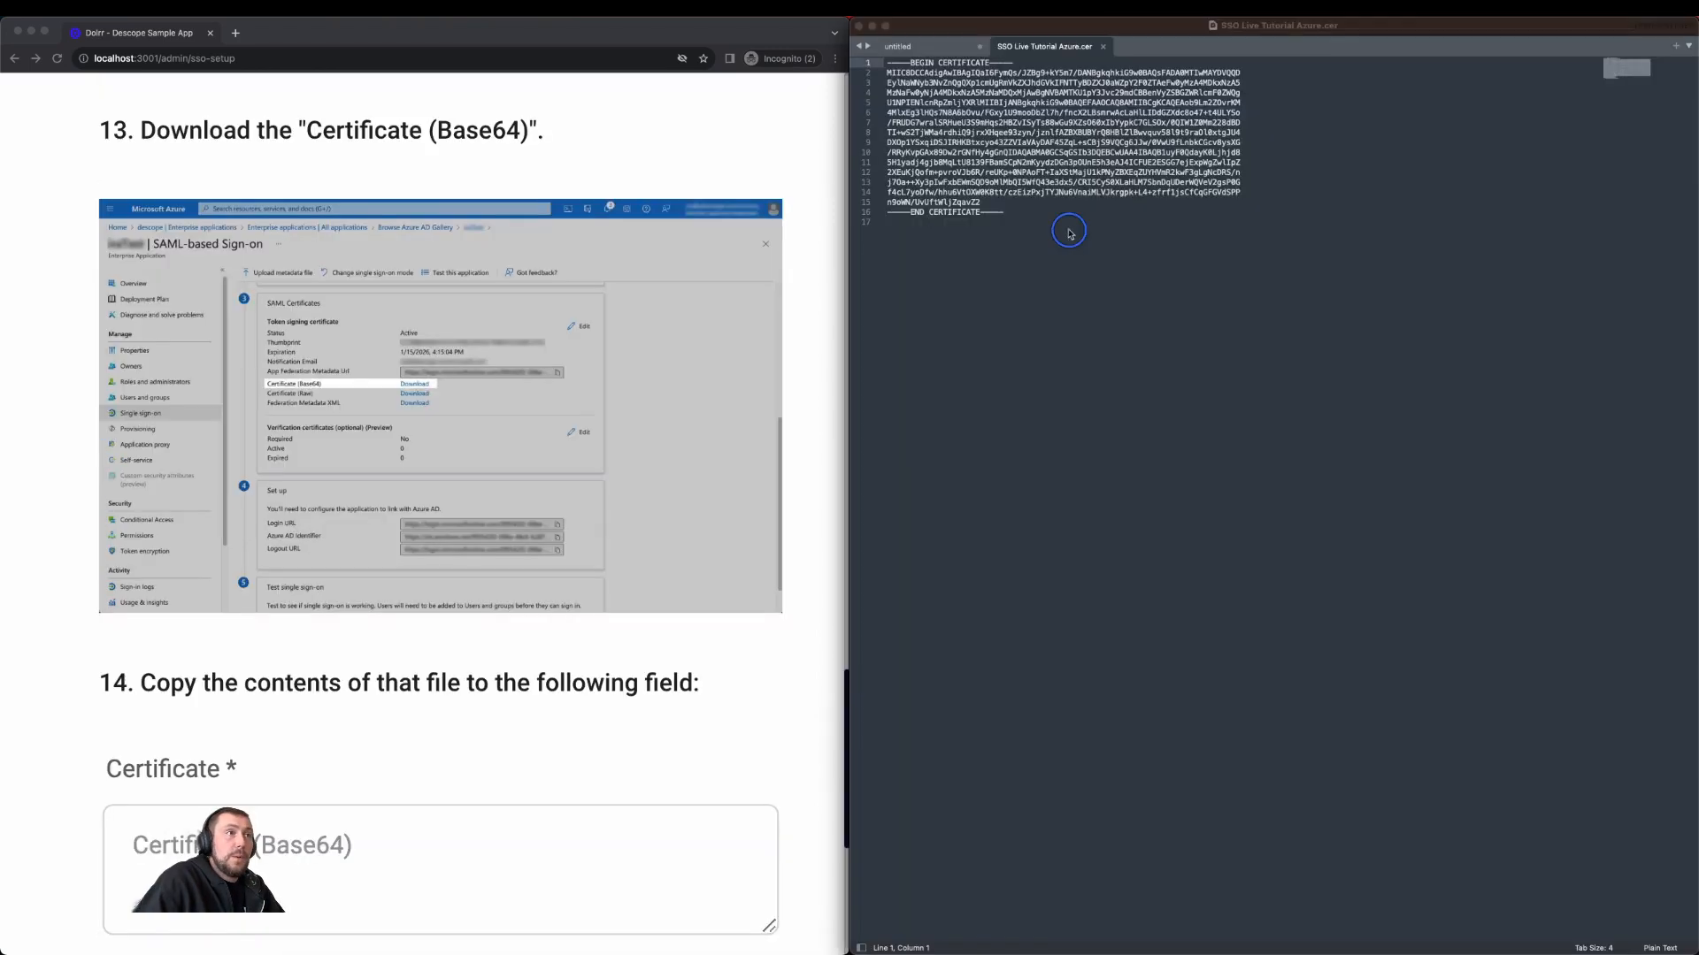
left_click(1031, 212)
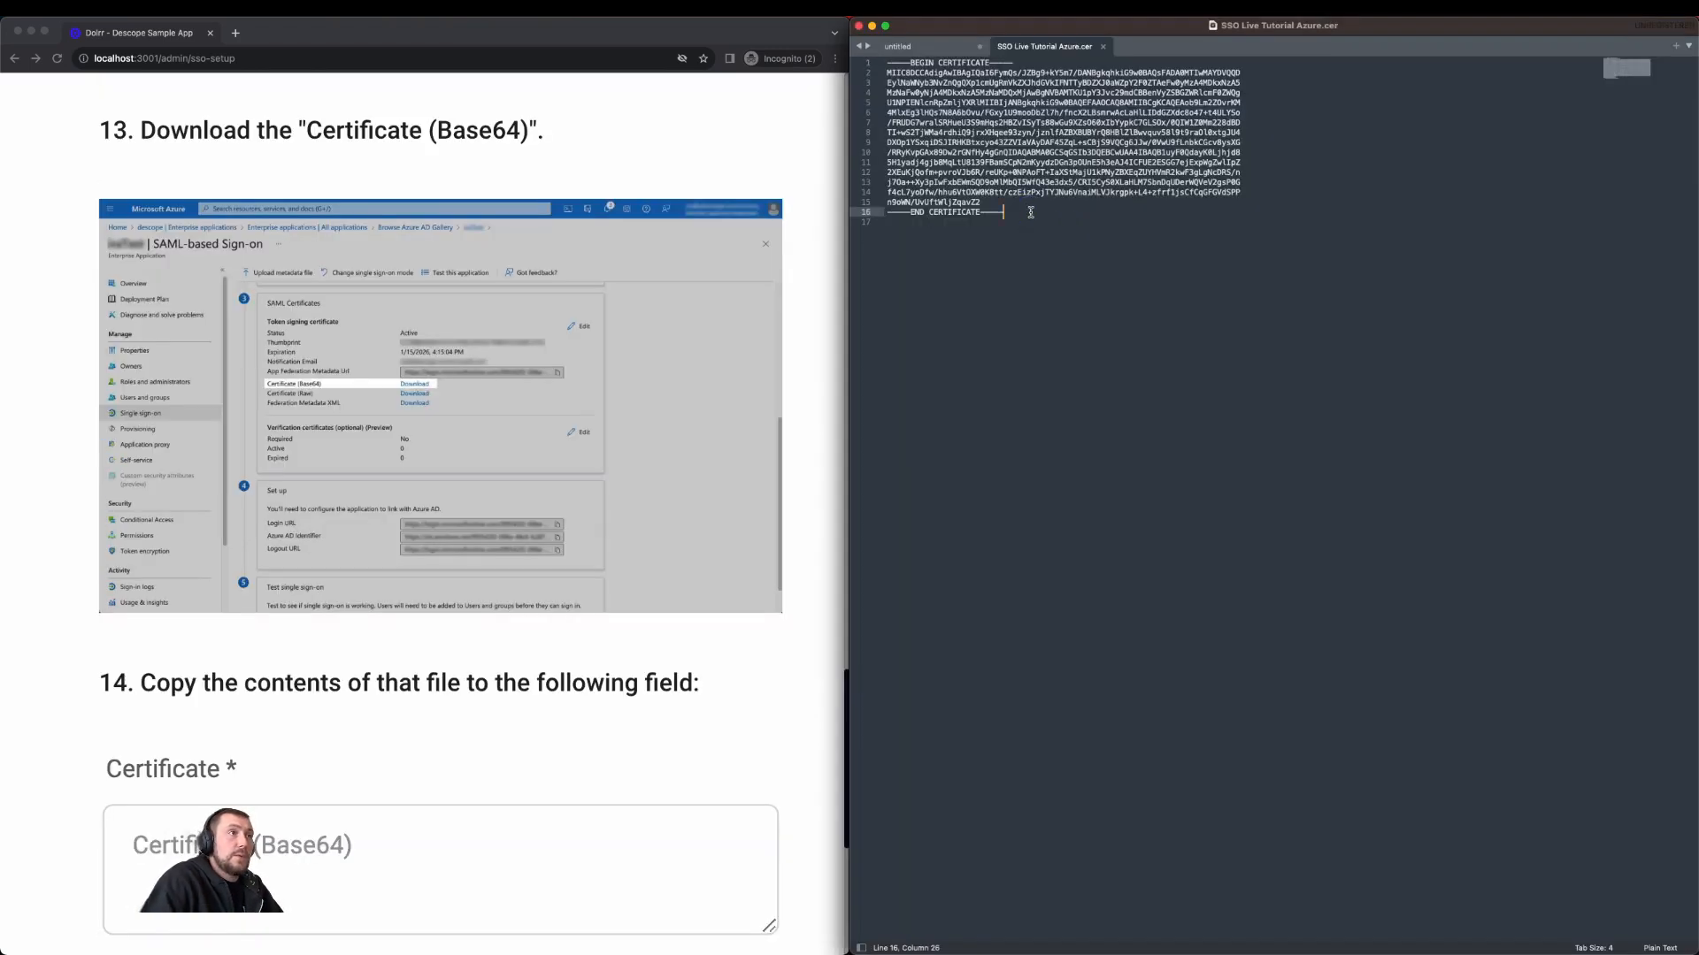
Step: Copy the full certificate text and paste it into the tutorial's Certificate field
key("super+a")
right_click(1010, 128)
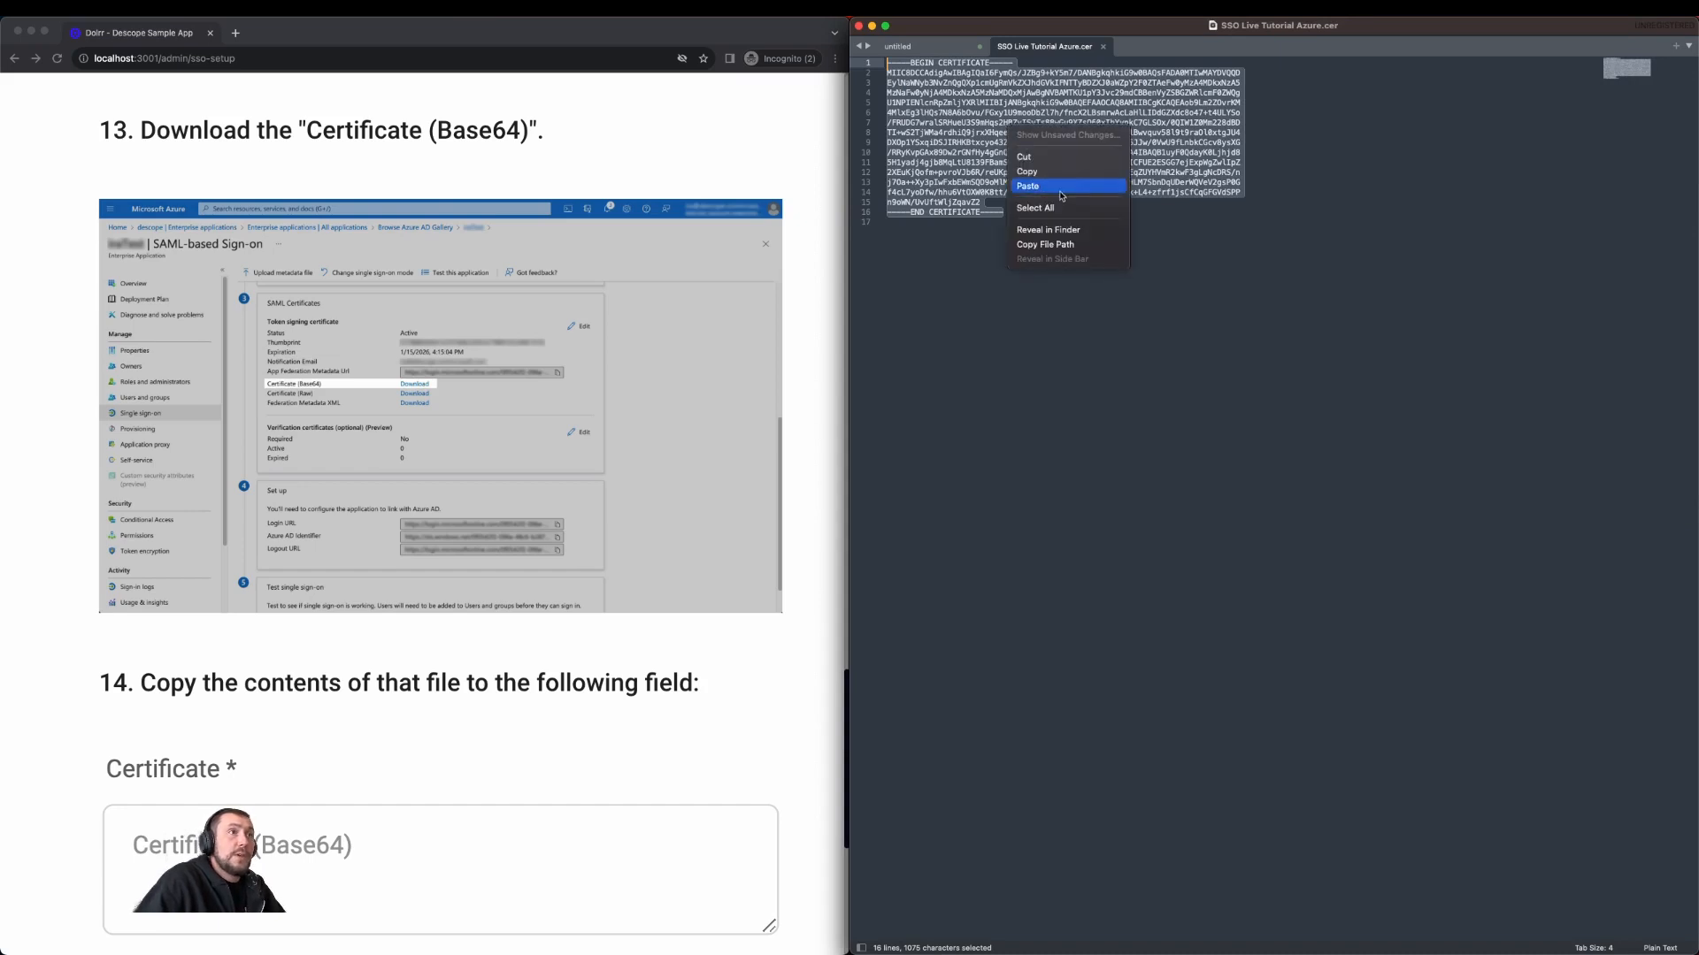
left_click(1049, 173)
scroll(672, 358, "down", 5)
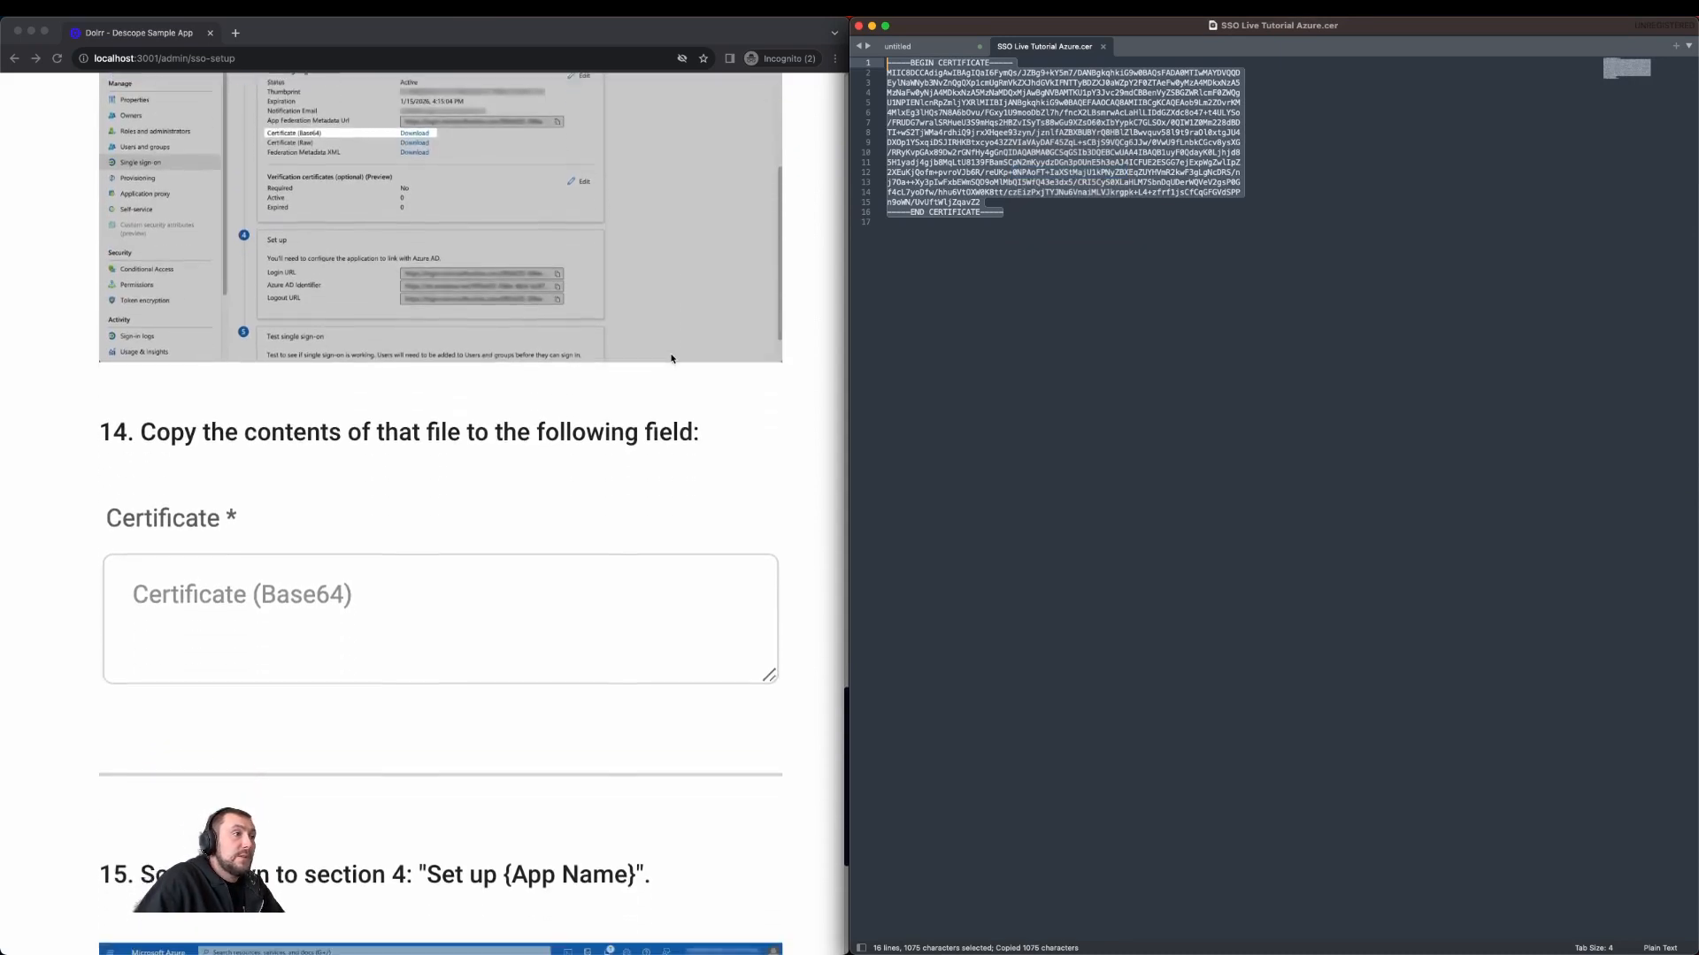
left_click(447, 486)
key("super+v")
scroll(422, 543, "down", 3)
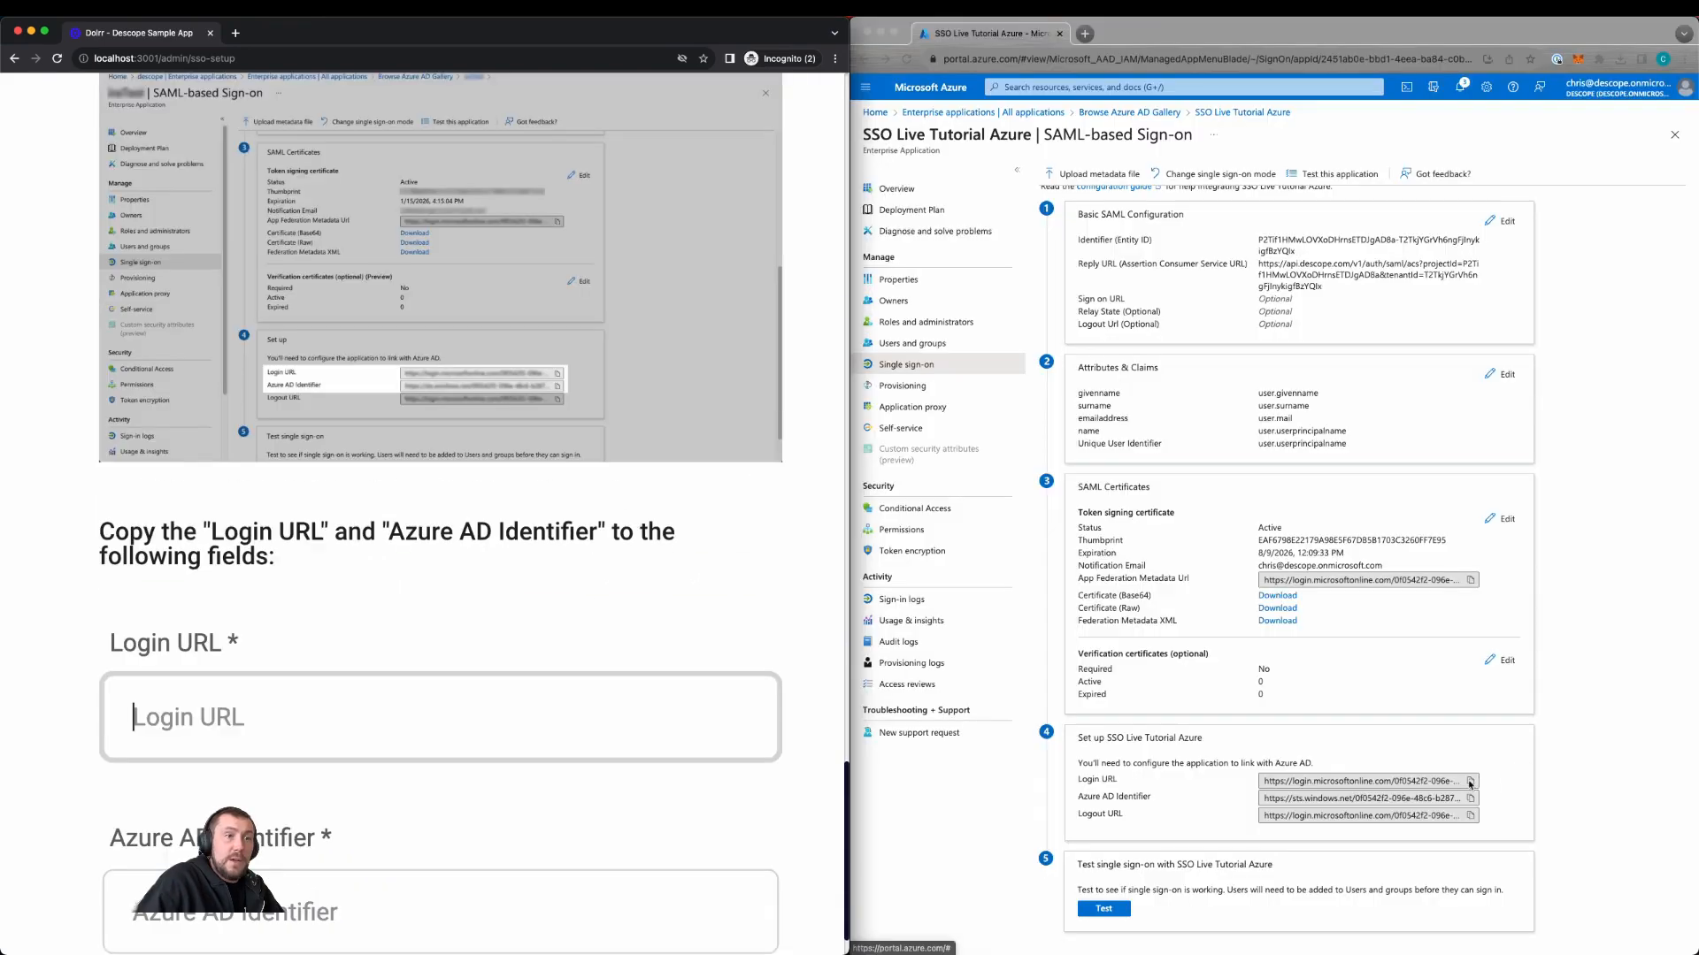
Step: Paste Azure's Login URL and Azure AD Identifier into Dolrr's SSO fields and submit them
left_click(1470, 782)
left_click(656, 711)
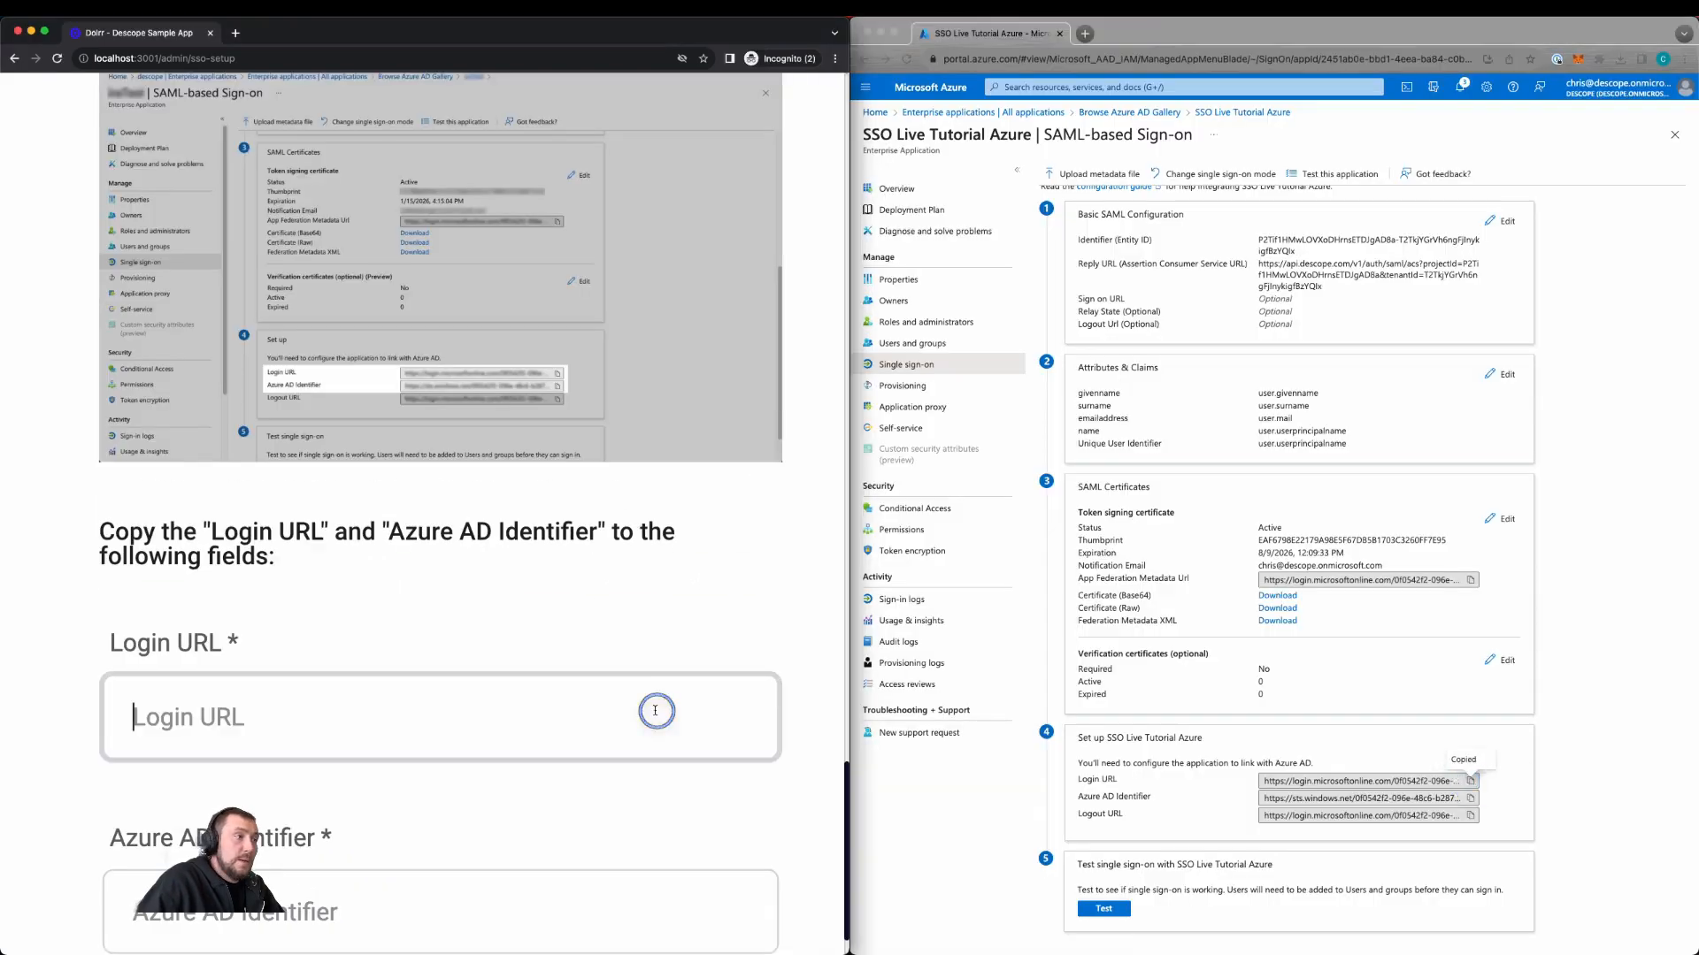
key("super+v")
scroll(645, 788, "down", 3)
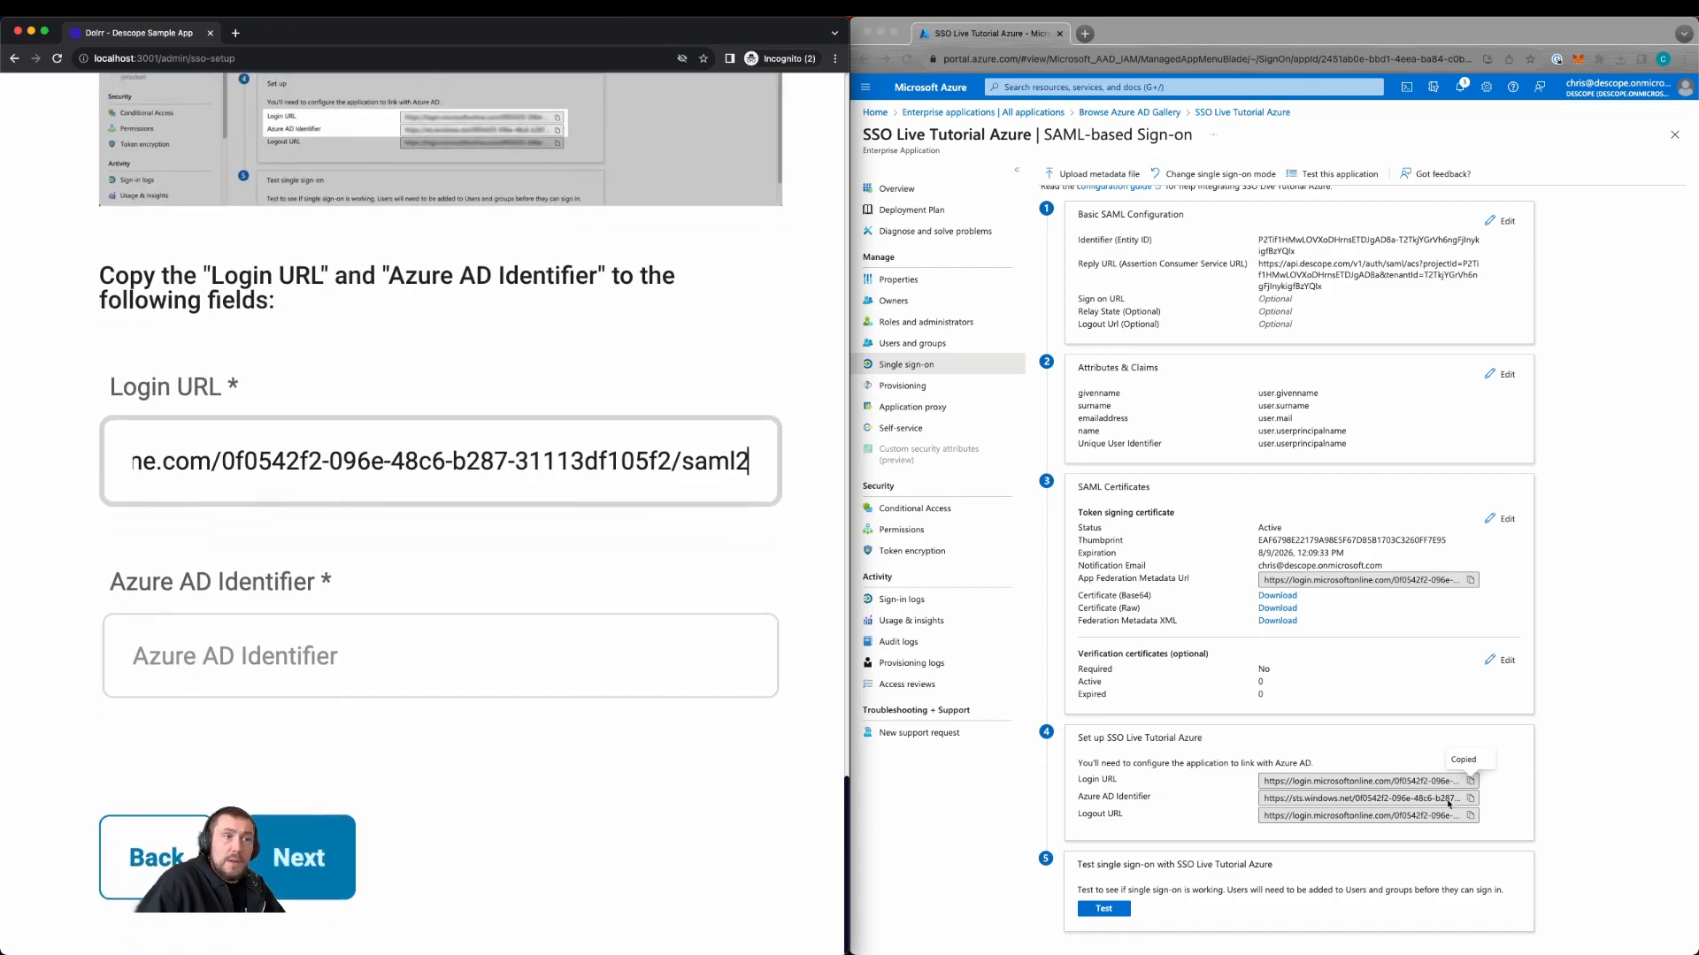
left_click(1470, 799)
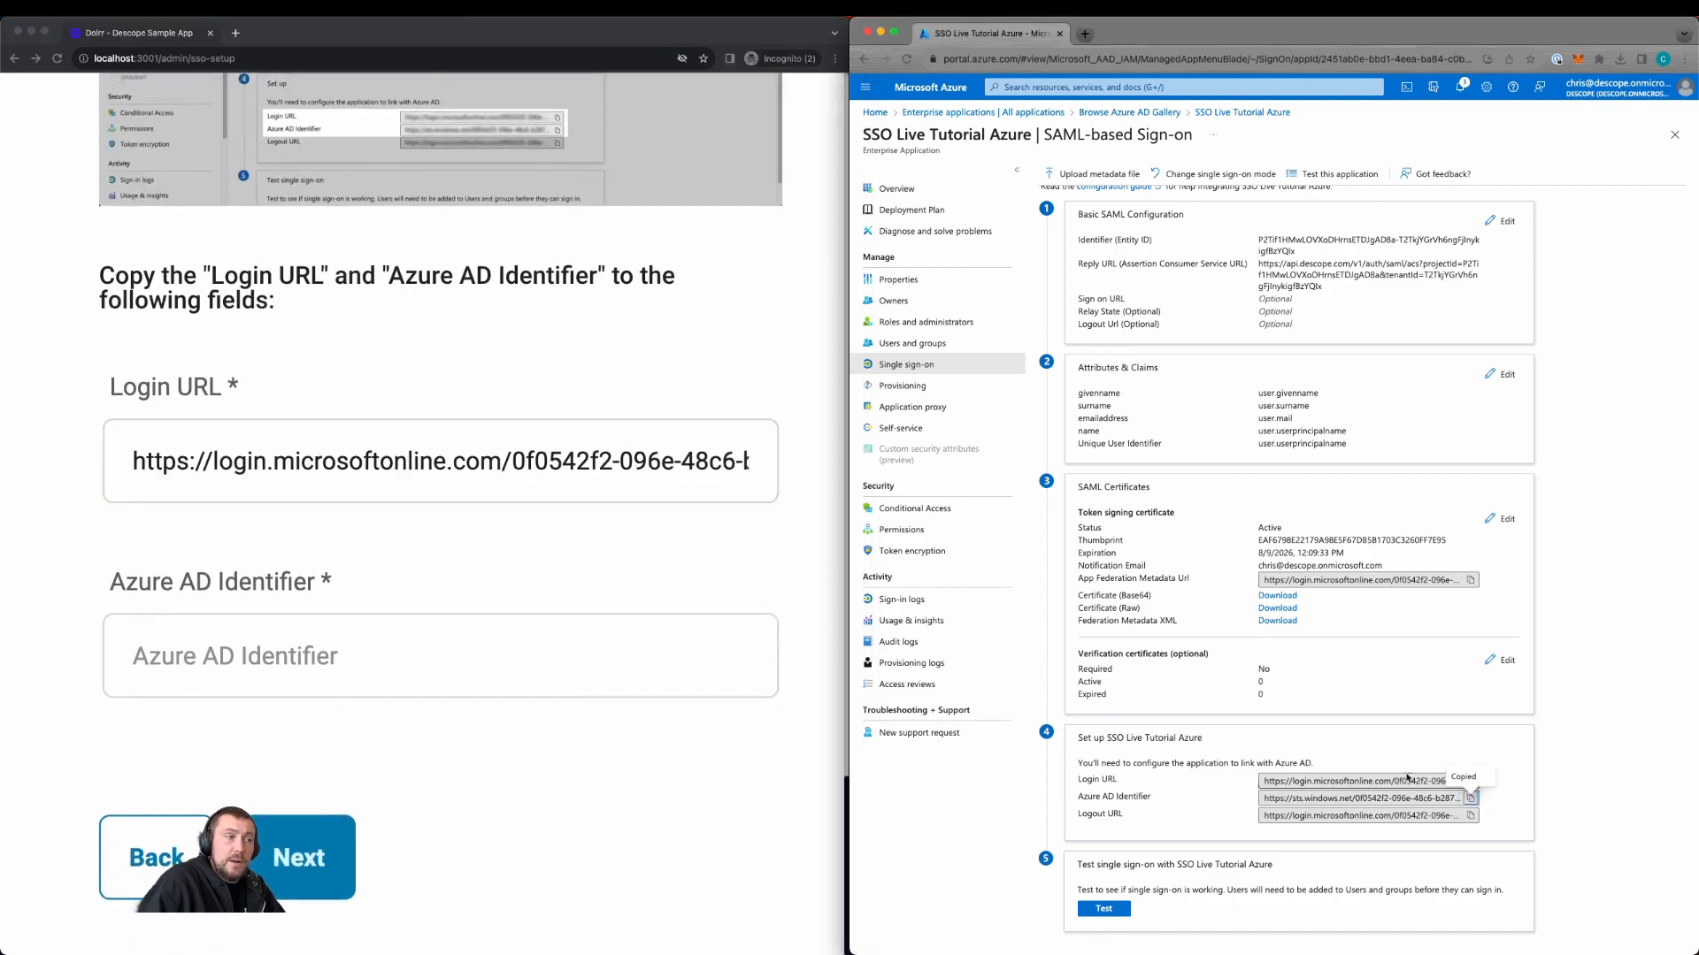
left_click(437, 647)
key("super+v")
left_click(301, 857)
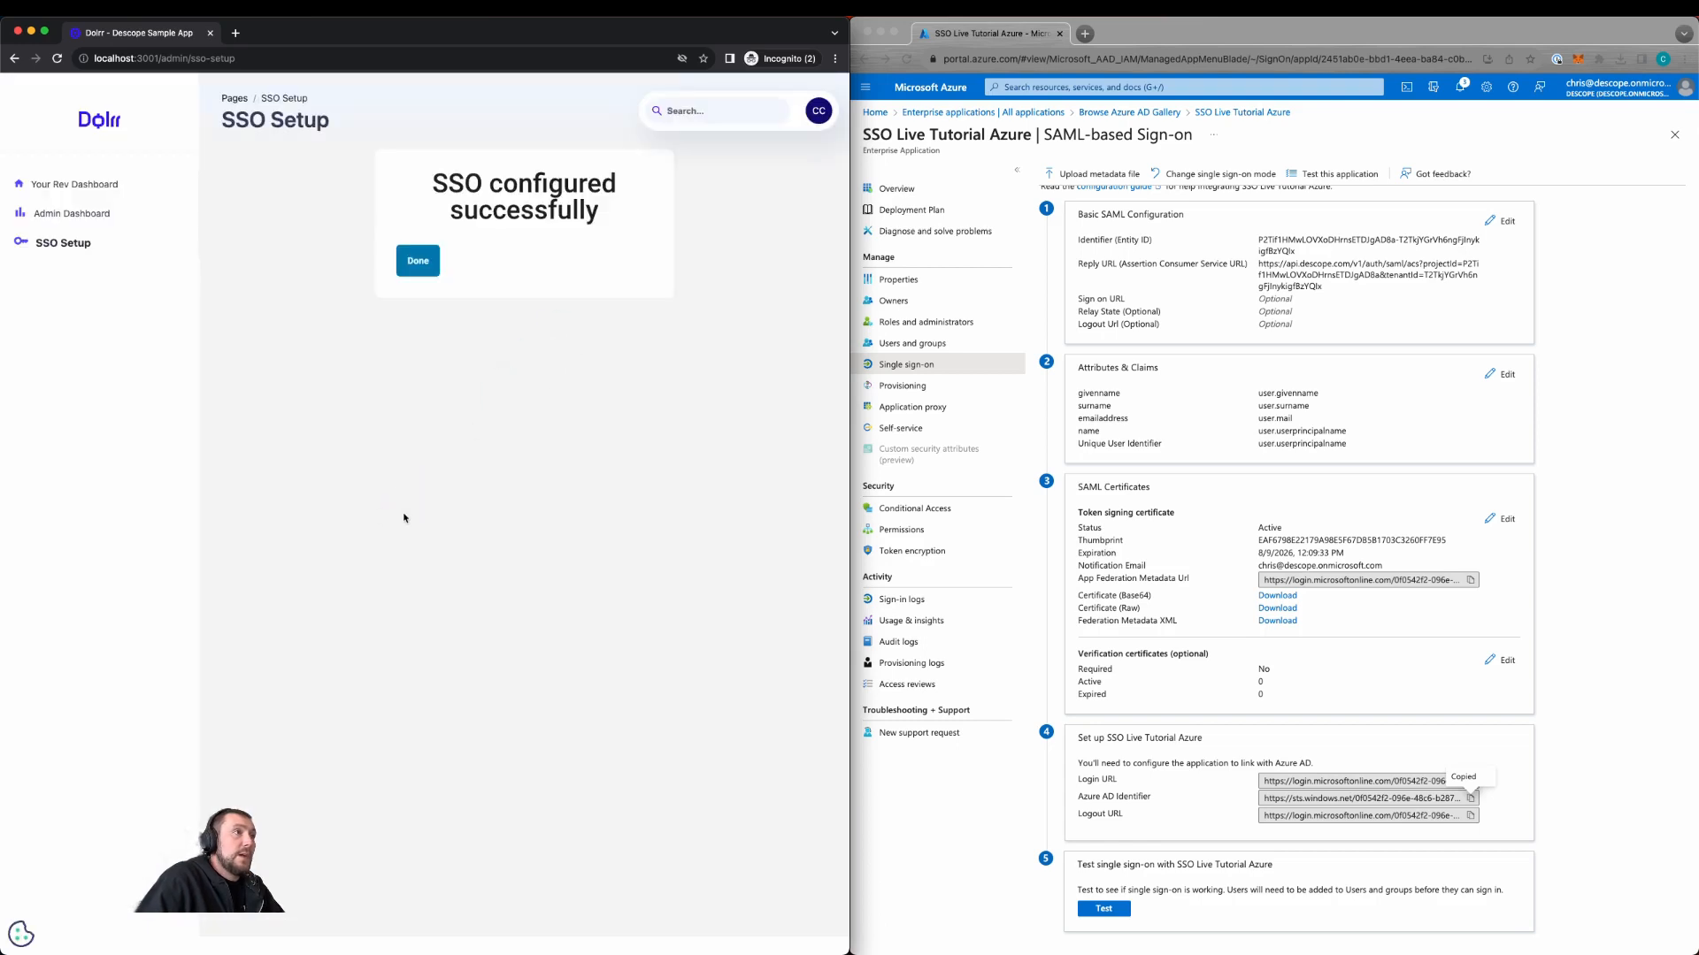
Step: Click Done on the 'SSO configured successfully' card
left_click(417, 261)
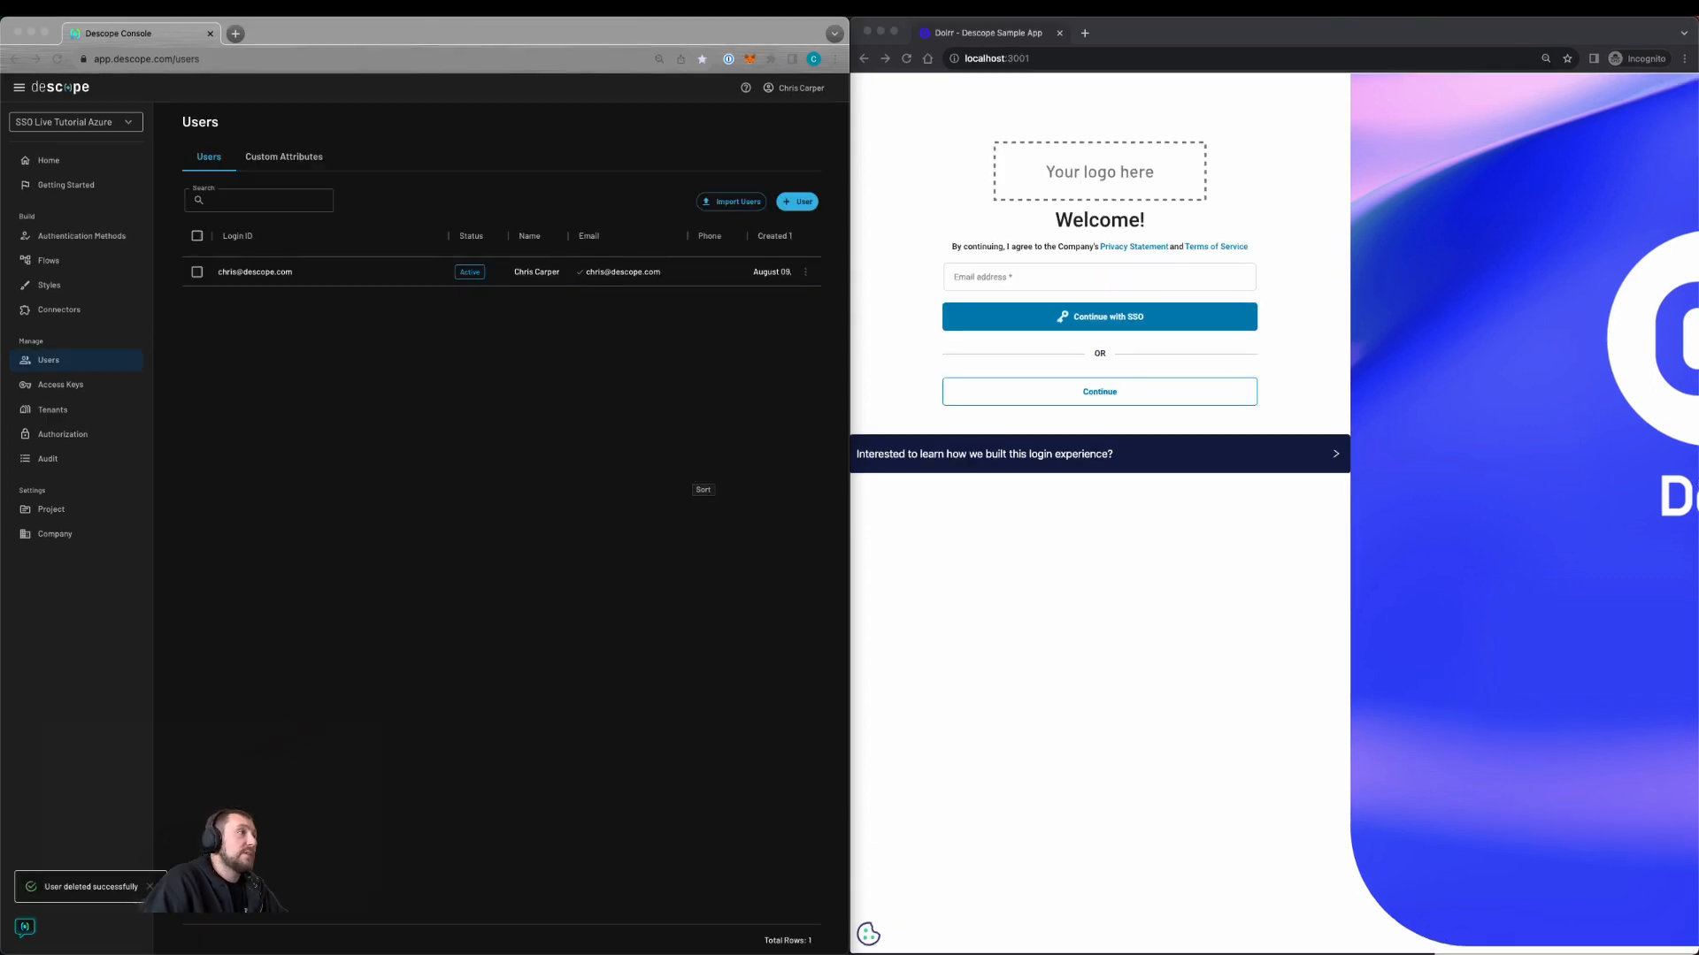
Step: Sign in with the directory account's e-mail via Continue with SSO, declining 'Stay signed in'
left_click(1010, 280)
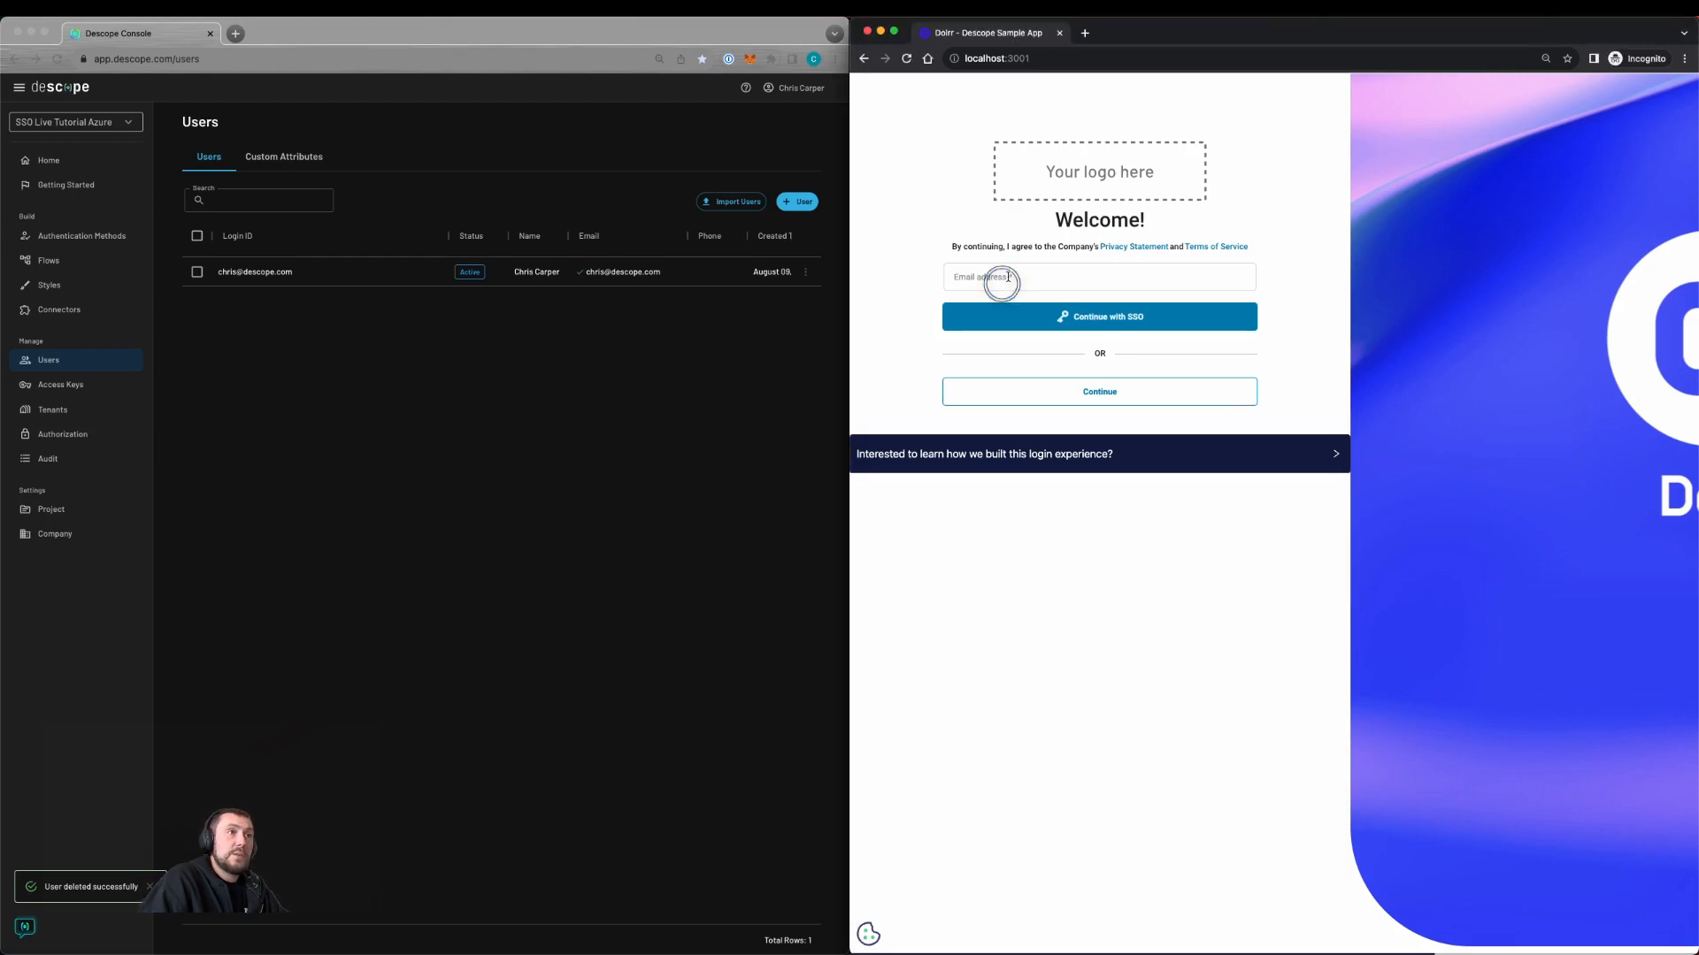
key("super+v")
left_click(1015, 316)
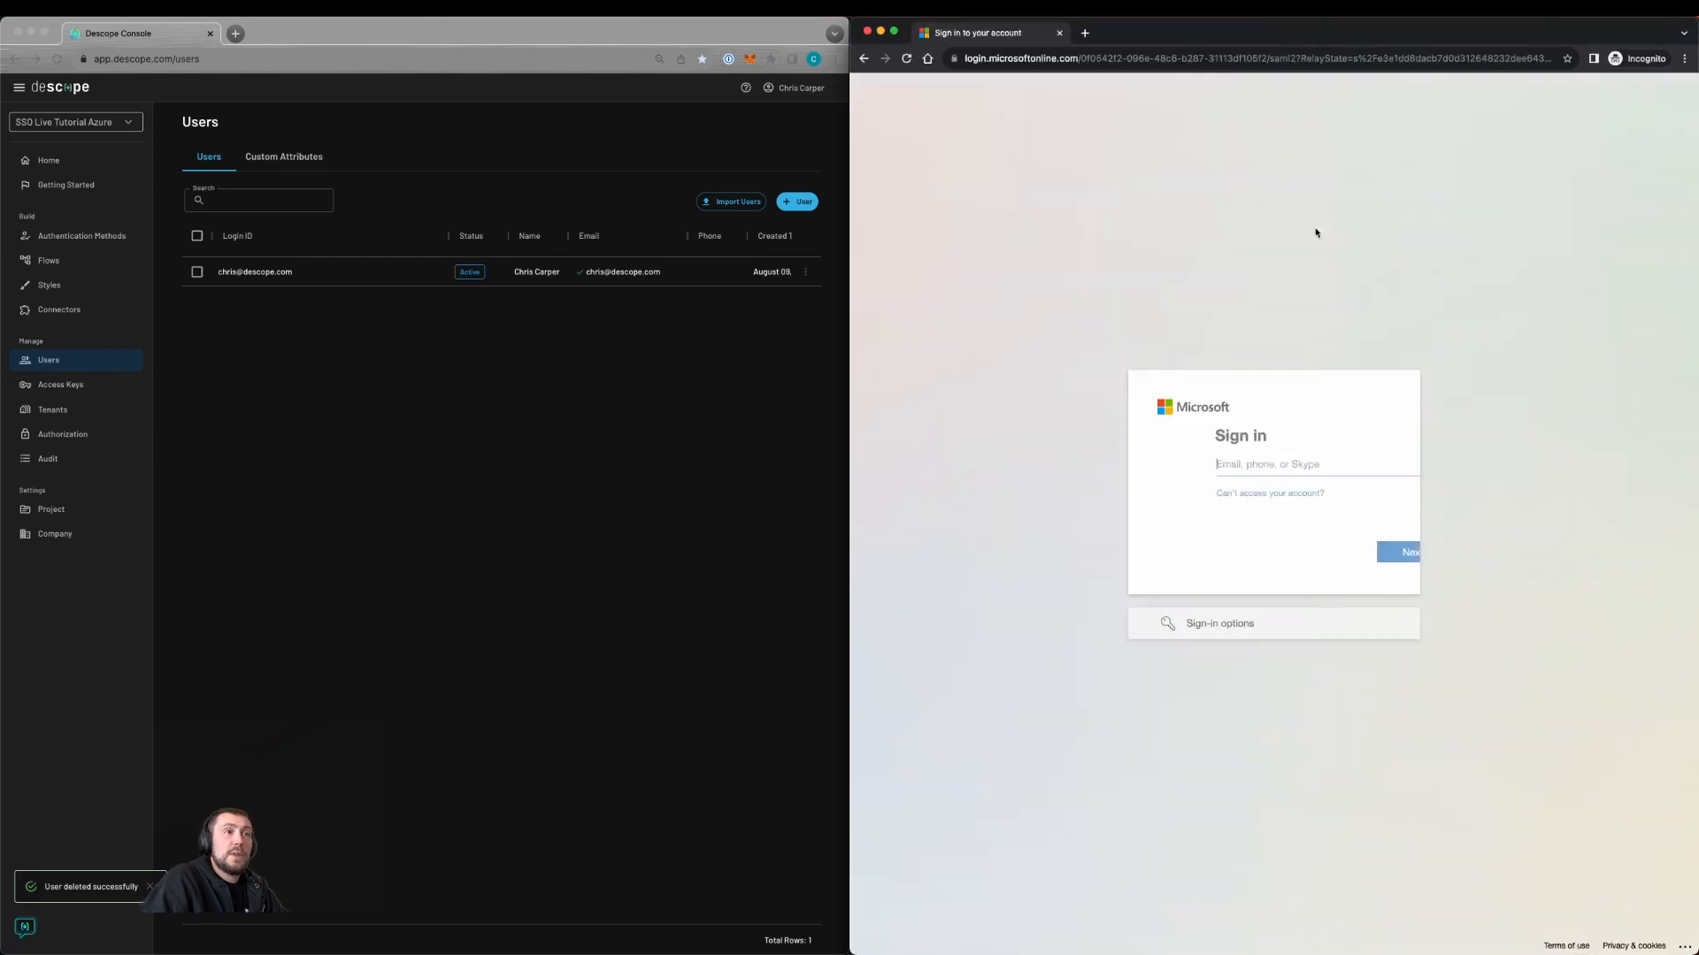
key("super+v")
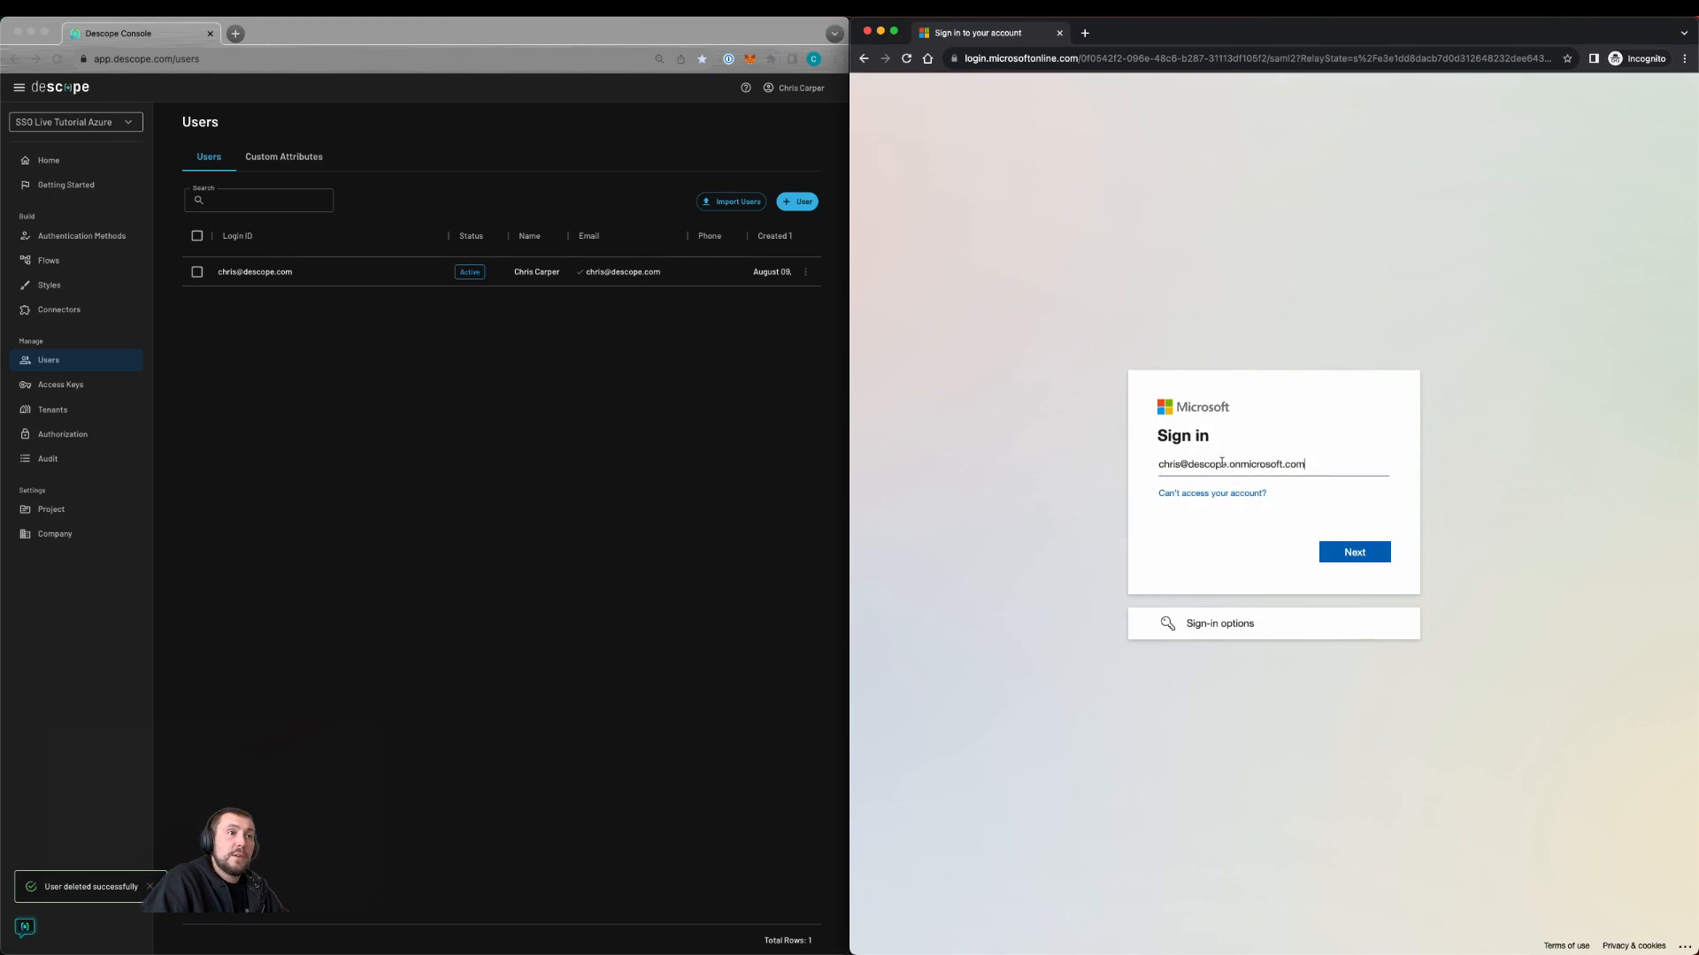
left_click(1345, 549)
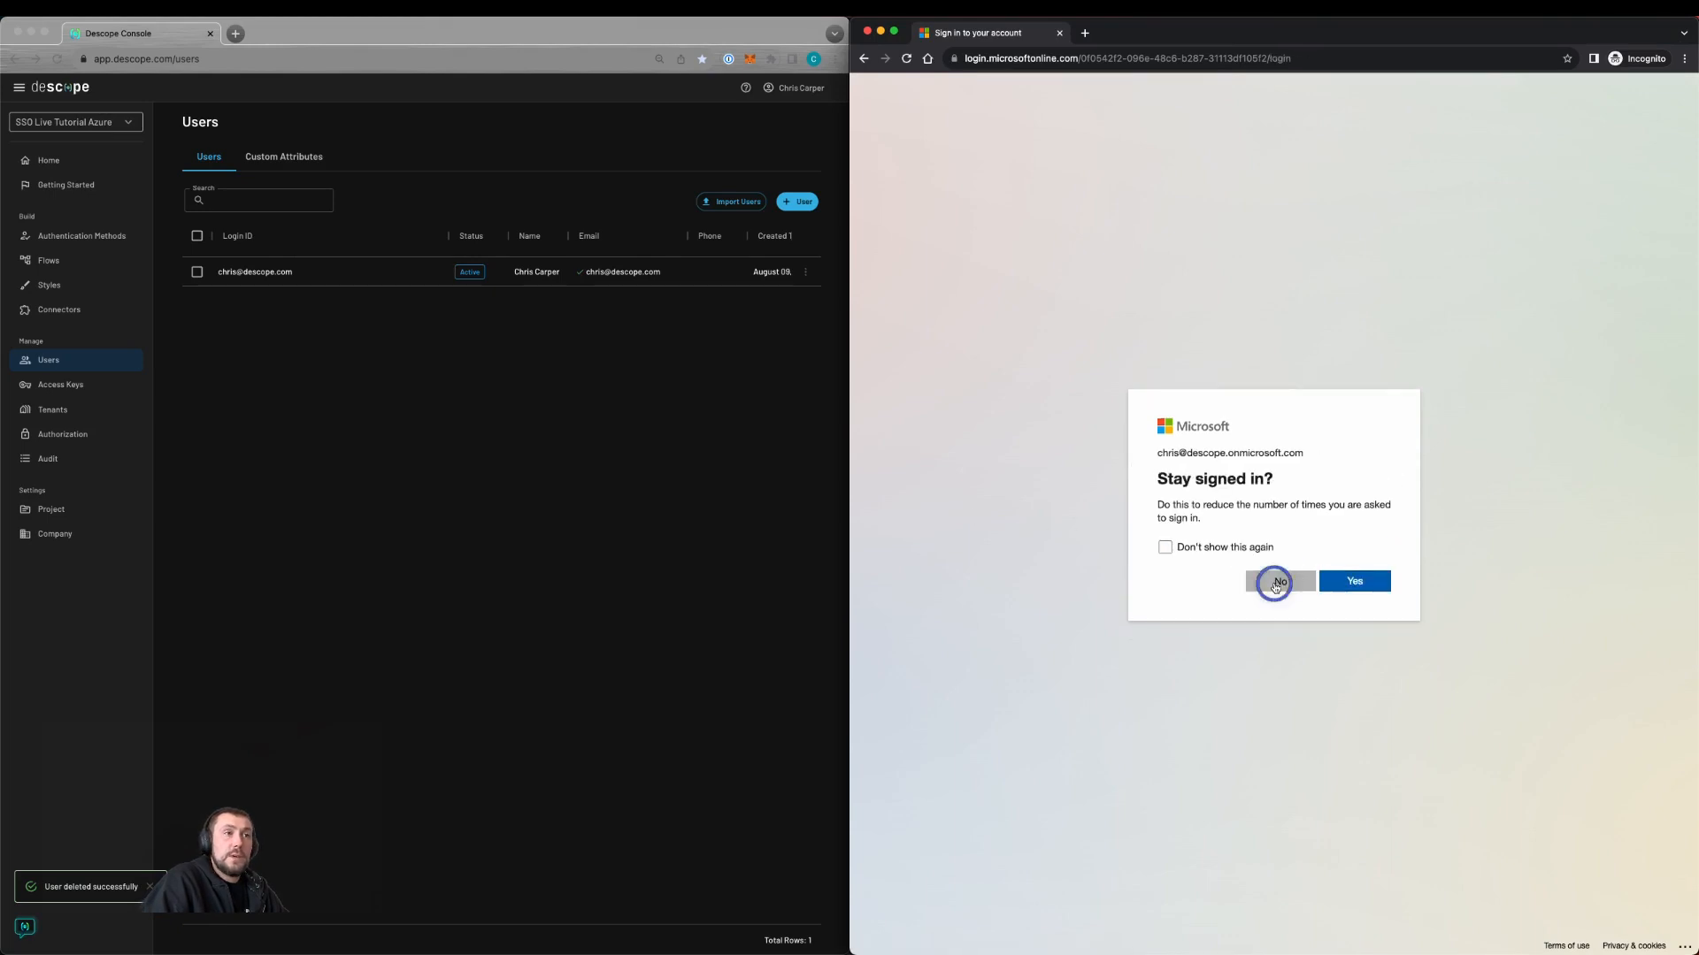
left_click(1277, 582)
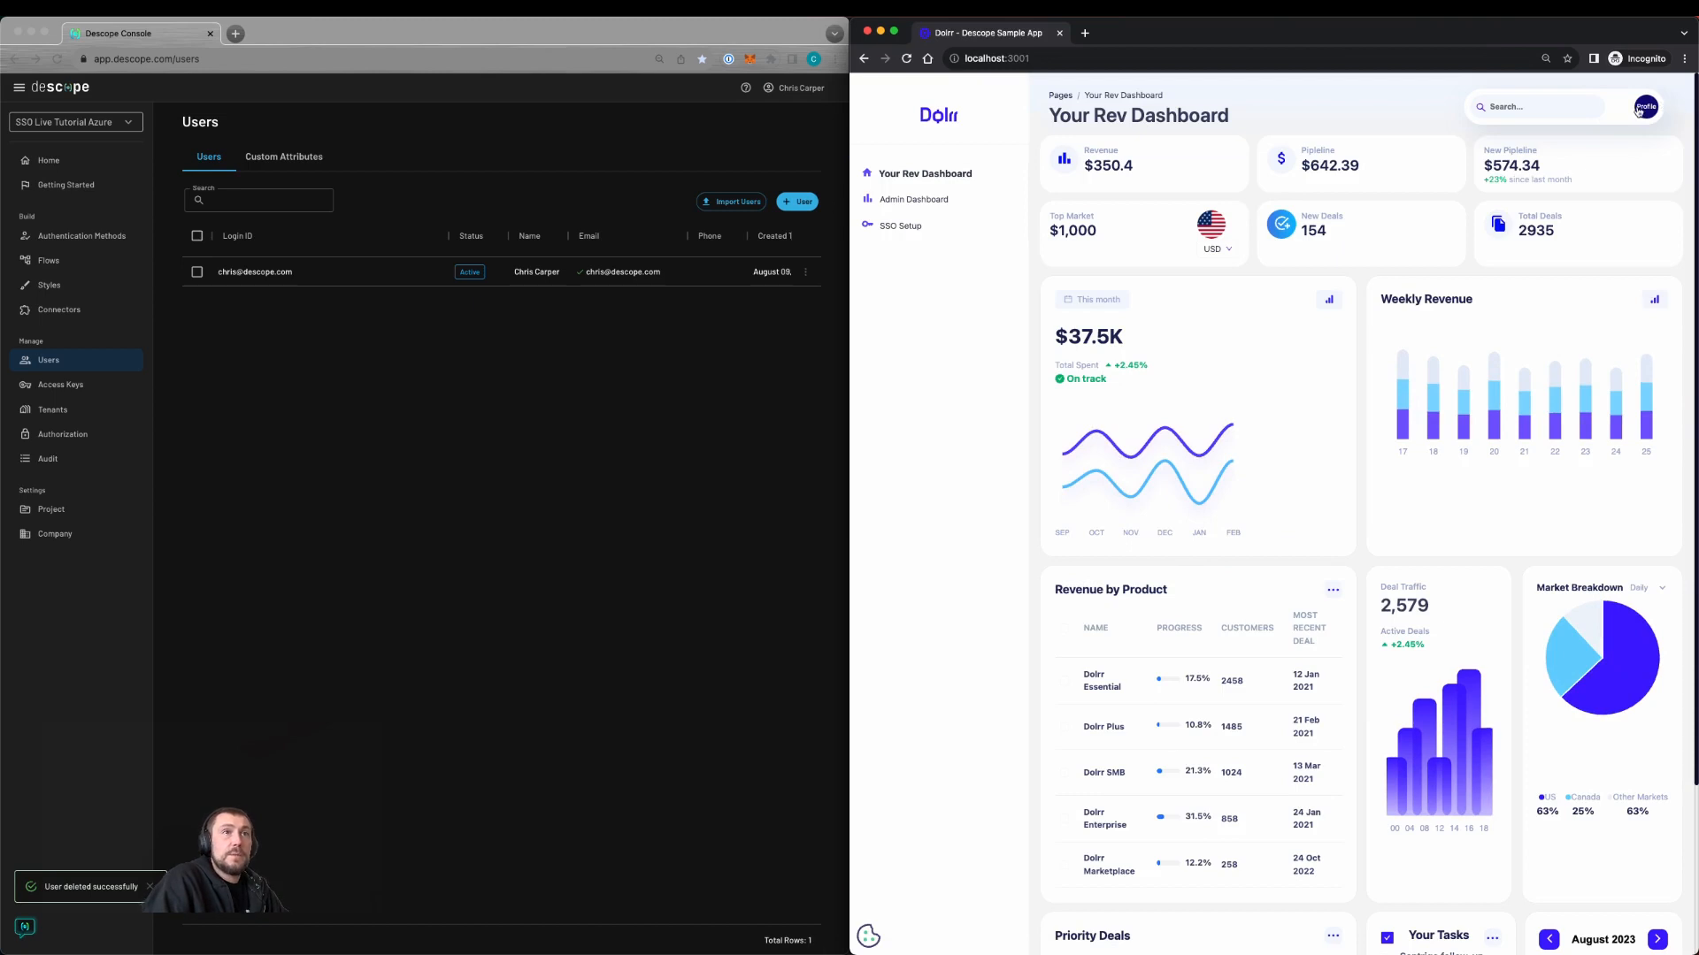
left_click(1637, 109)
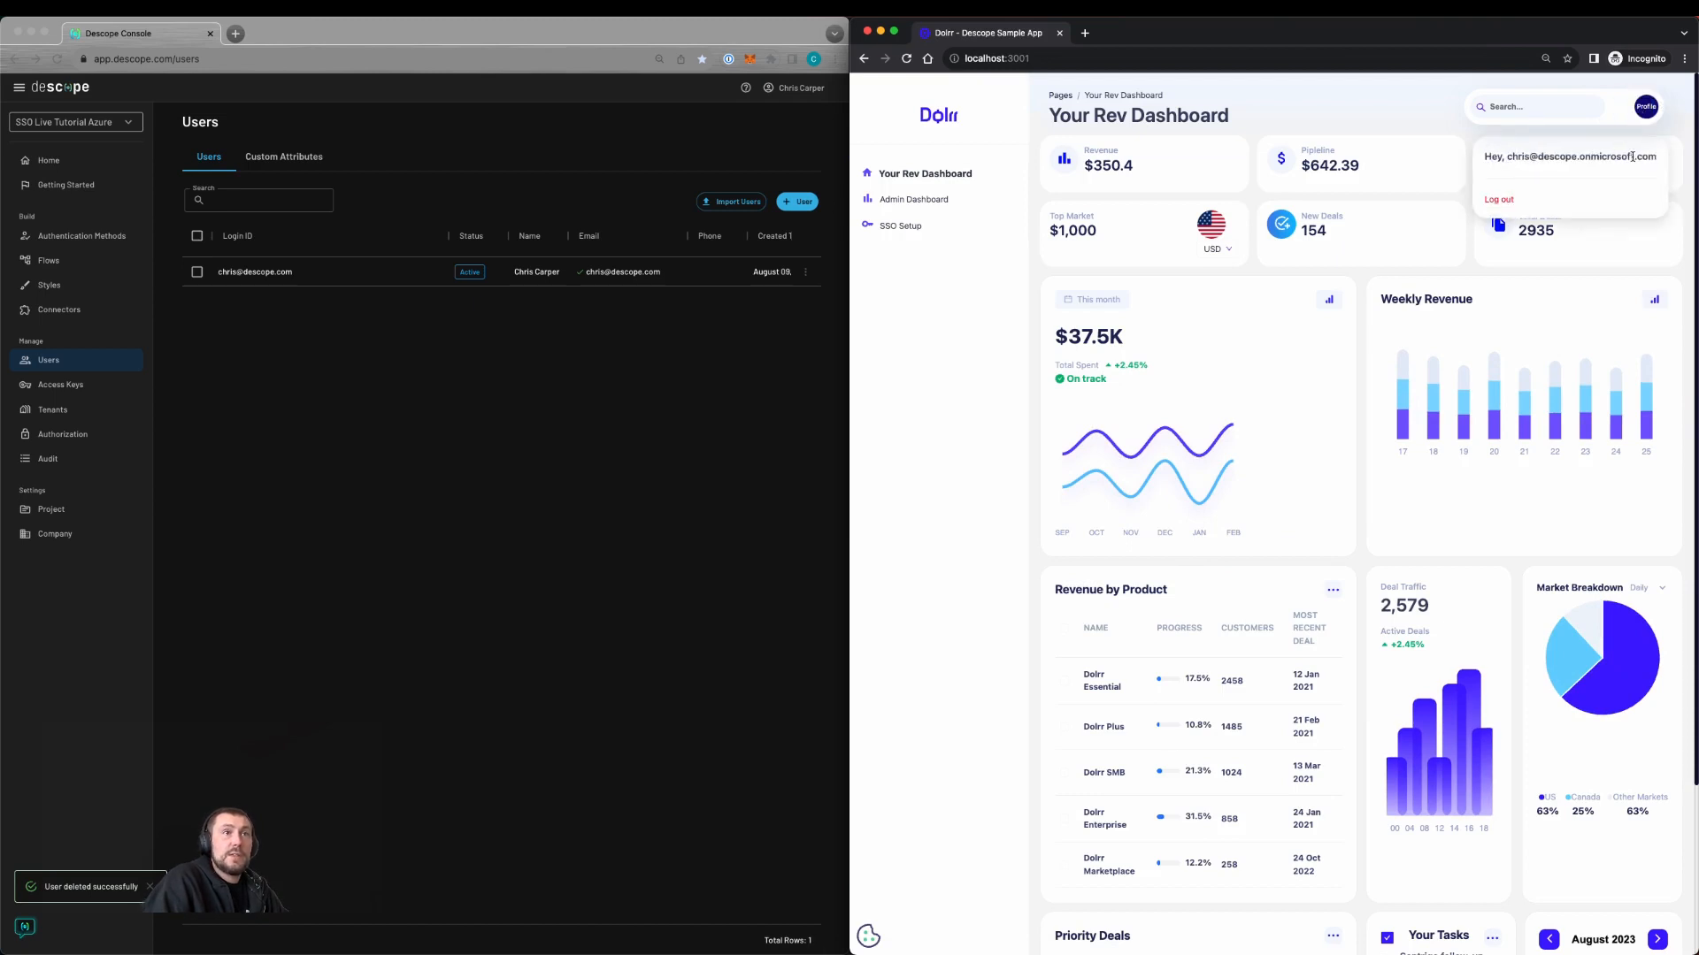
left_click(484, 405)
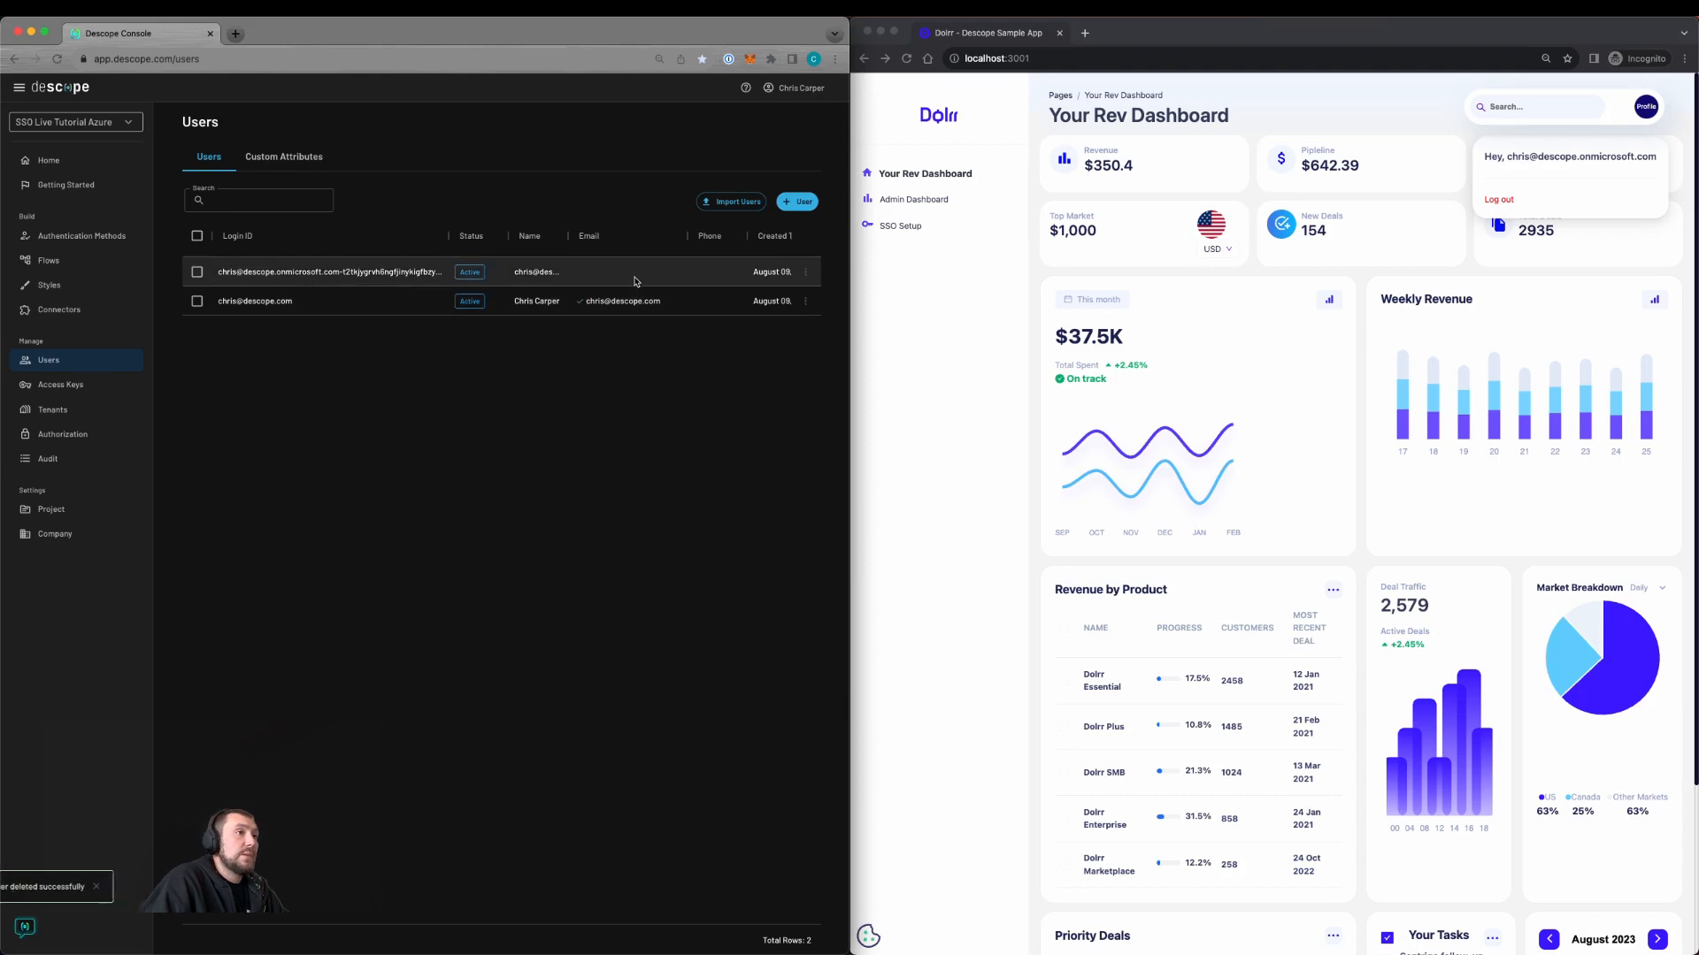
scroll(634, 277, "right", 3)
left_click_drag(630, 273, 704, 273)
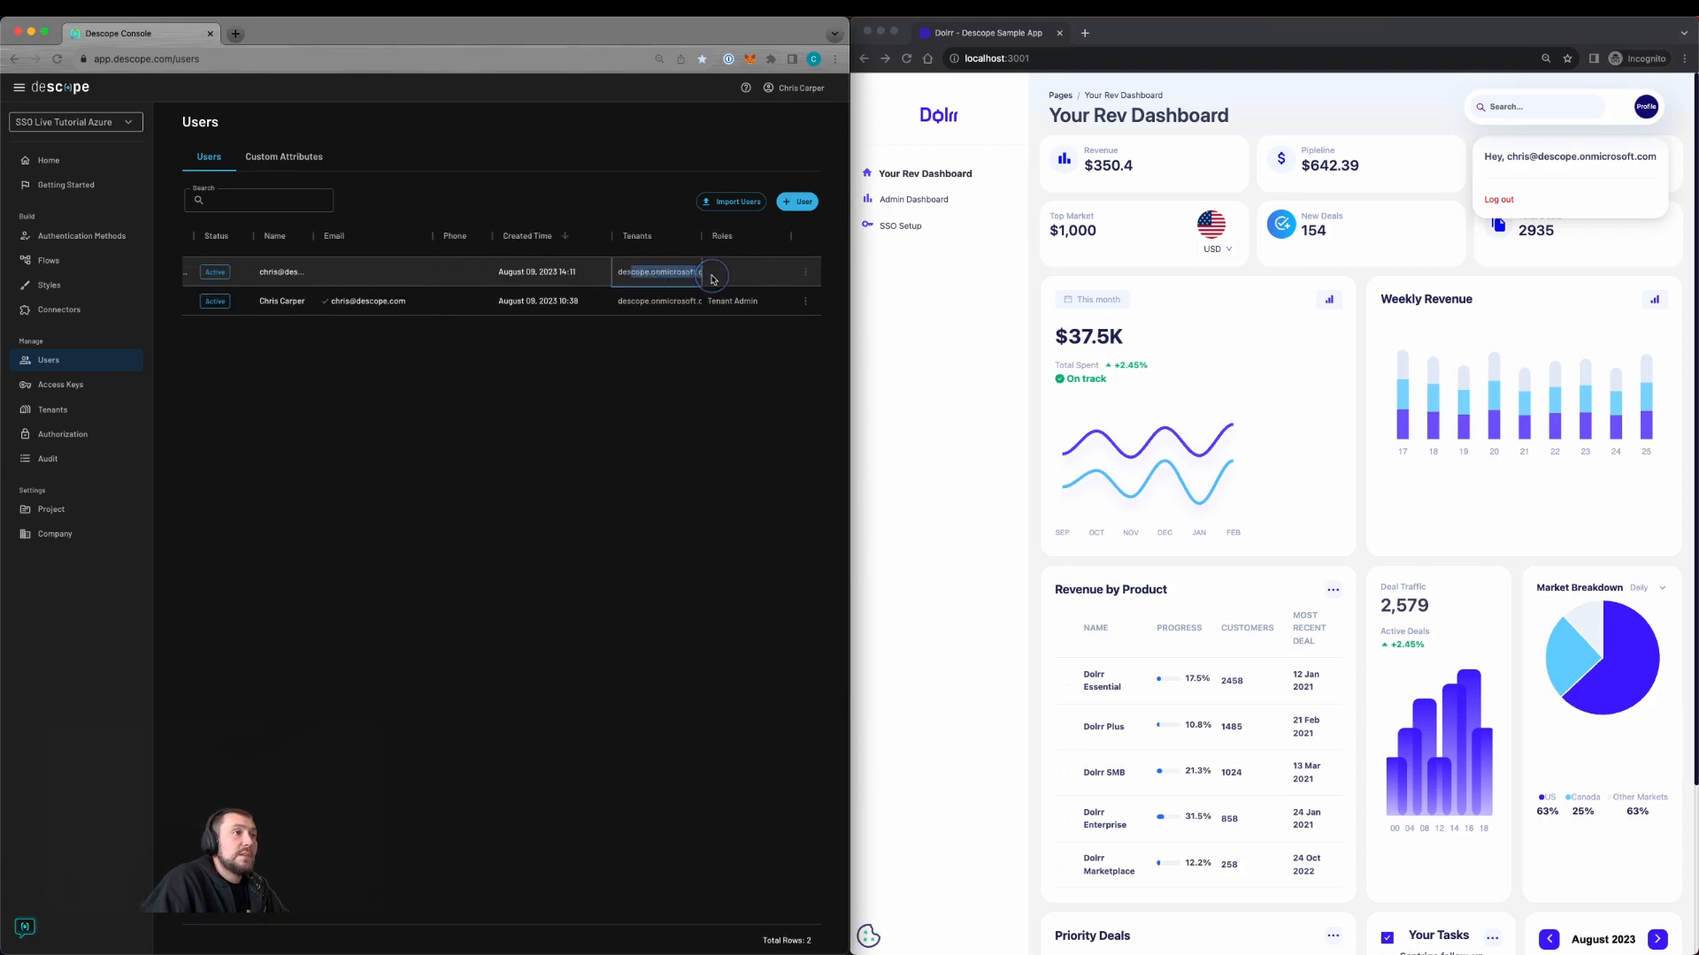
left_click(1078, 622)
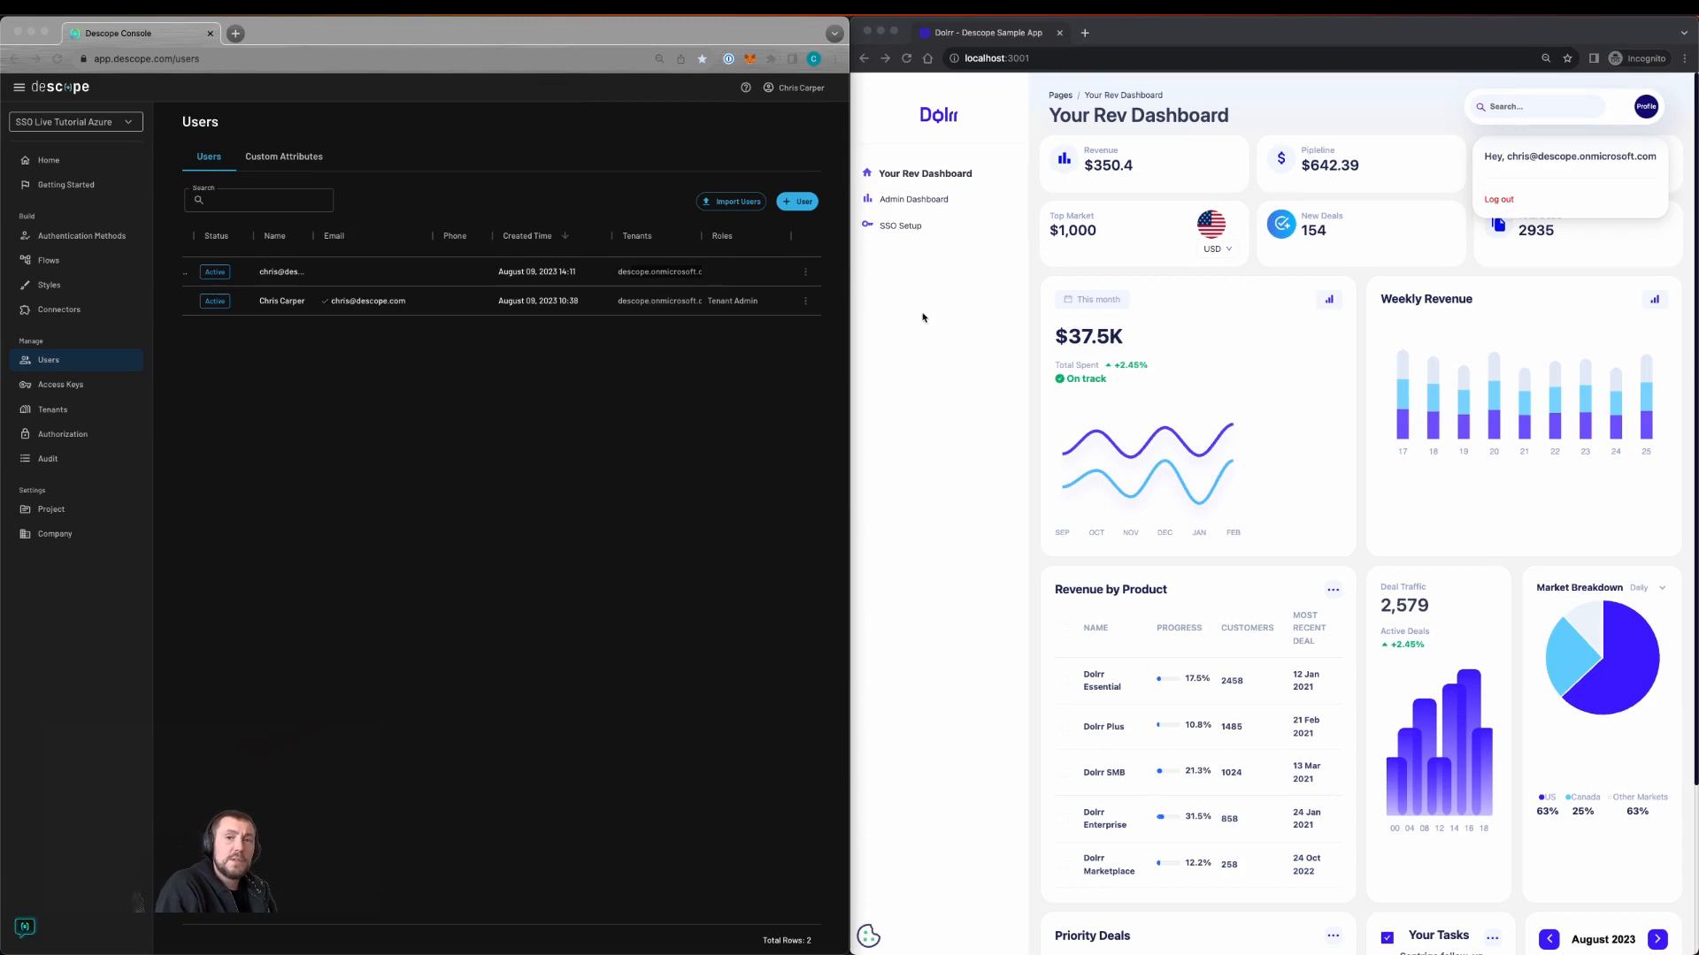